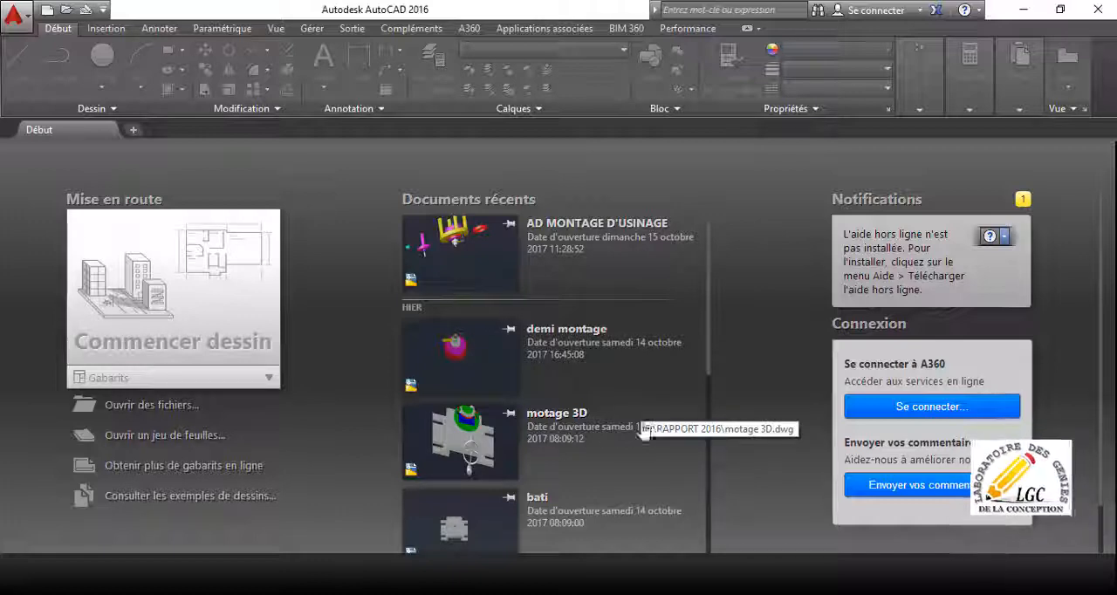
Open the recent drawing AD MONTAGE D'USINAGE.
left_click(500, 269)
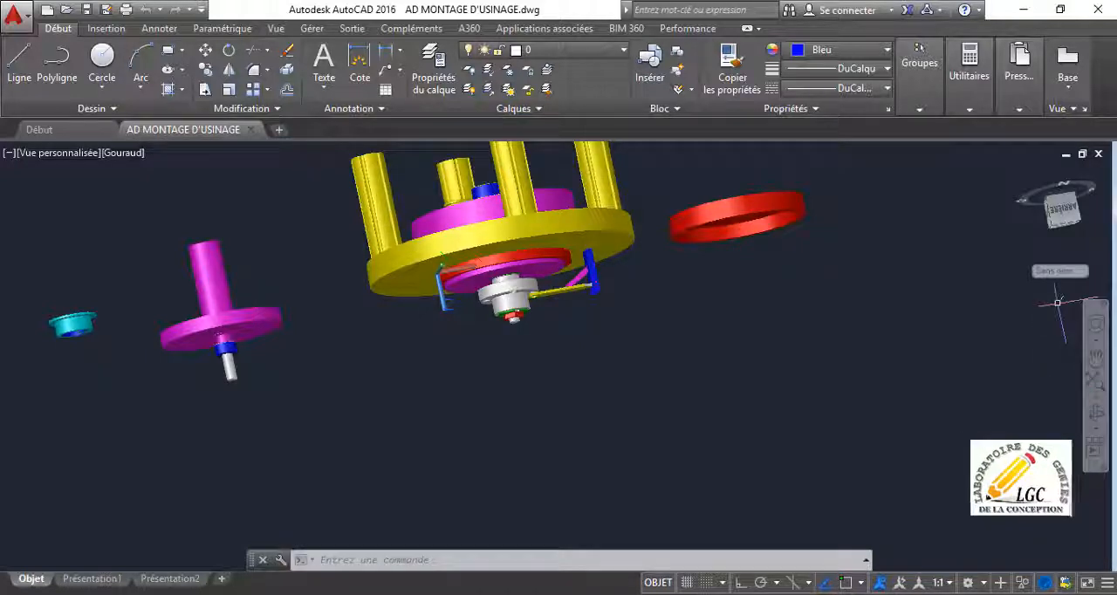
left_click(664, 369)
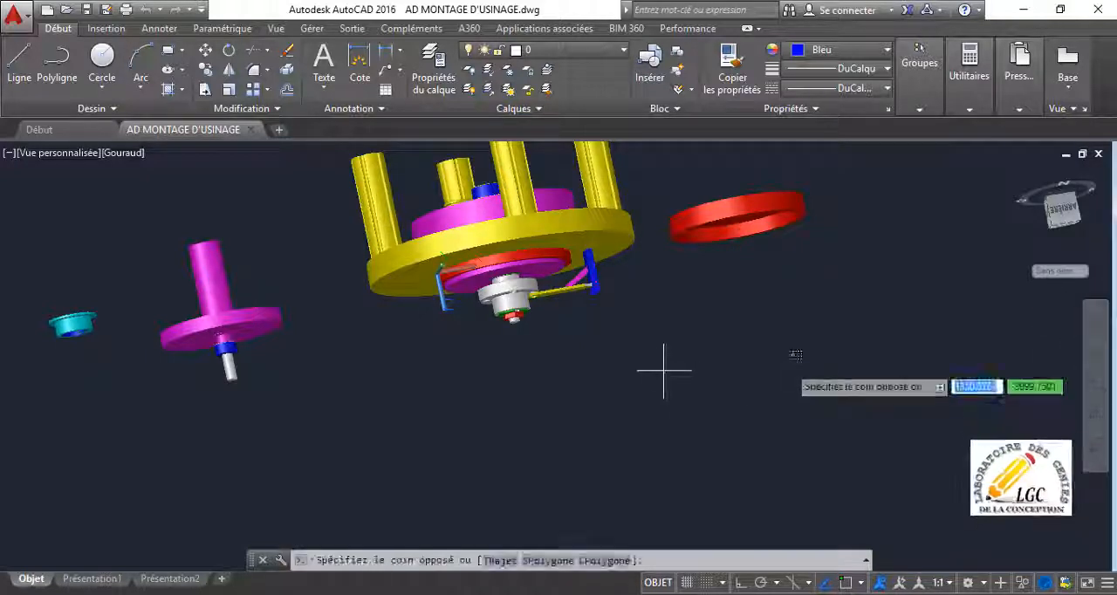
left_click(783, 371)
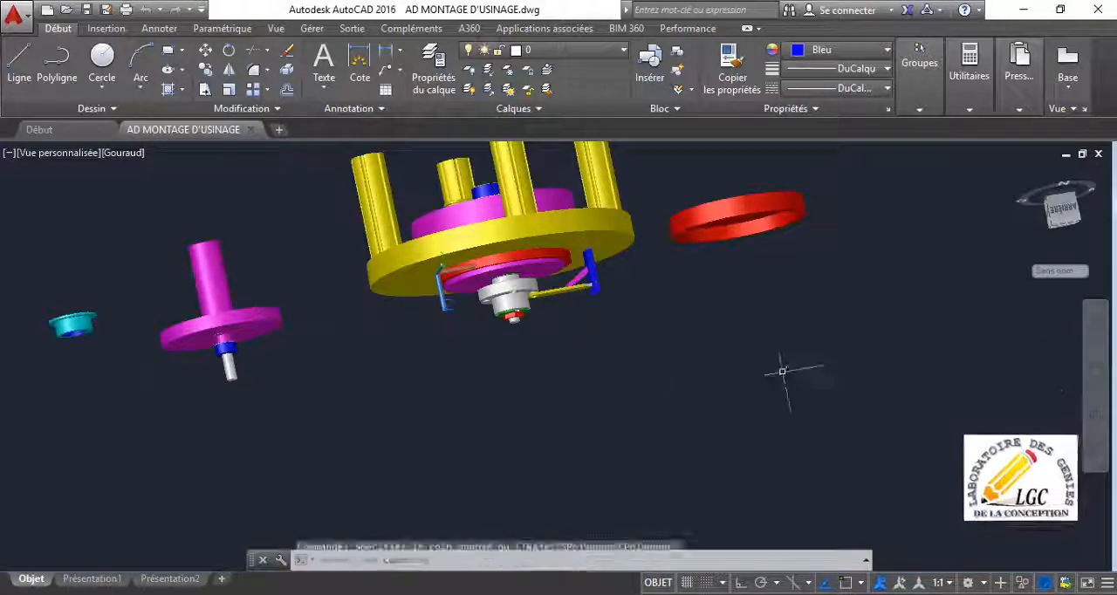
Orbit the machining fixture upright onto its legs and examine the clamping parts on the yellow table.
left_click(1096, 412)
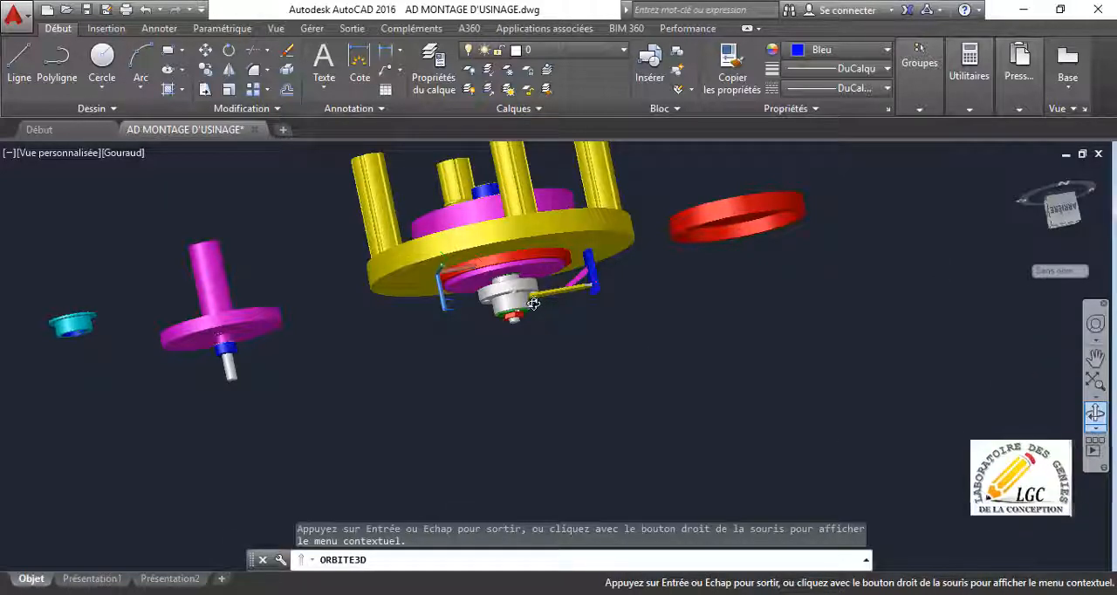
middle_click_drag(533, 307, 529, 281)
left_click_drag(531, 314, 551, 375)
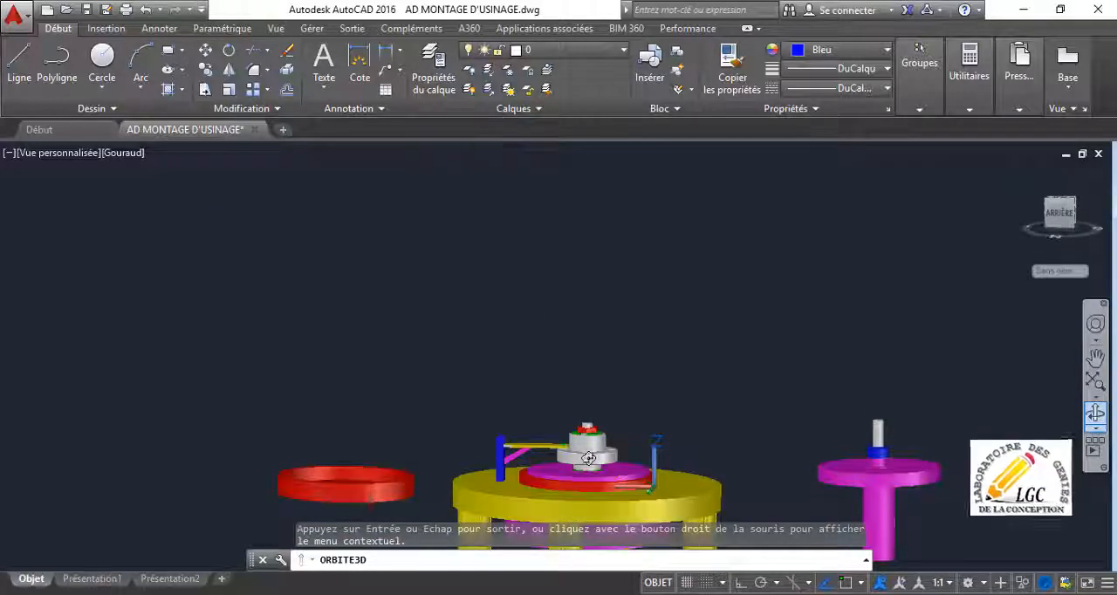
middle_click_drag(588, 459, 619, 296)
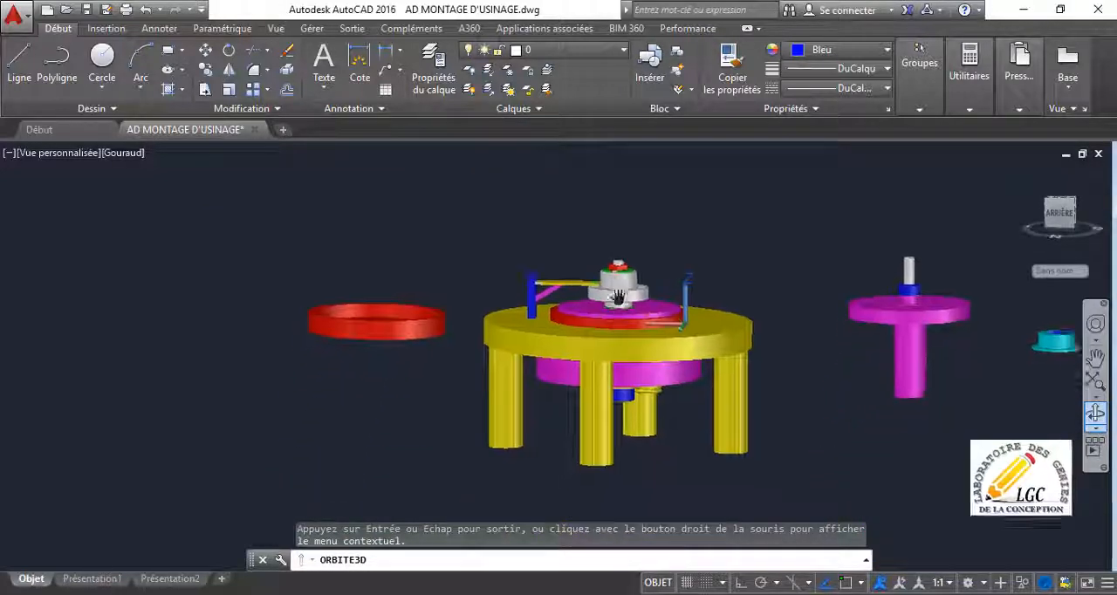
scroll(628, 368, "up", 5)
scroll(628, 369, "up", 3)
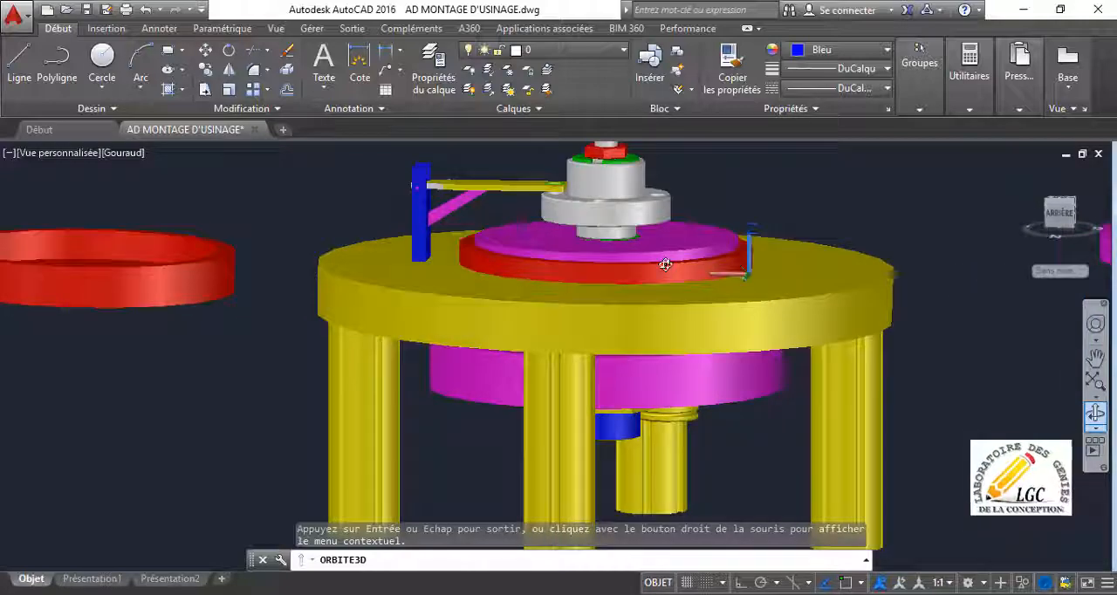
scroll(666, 265, "down", 3)
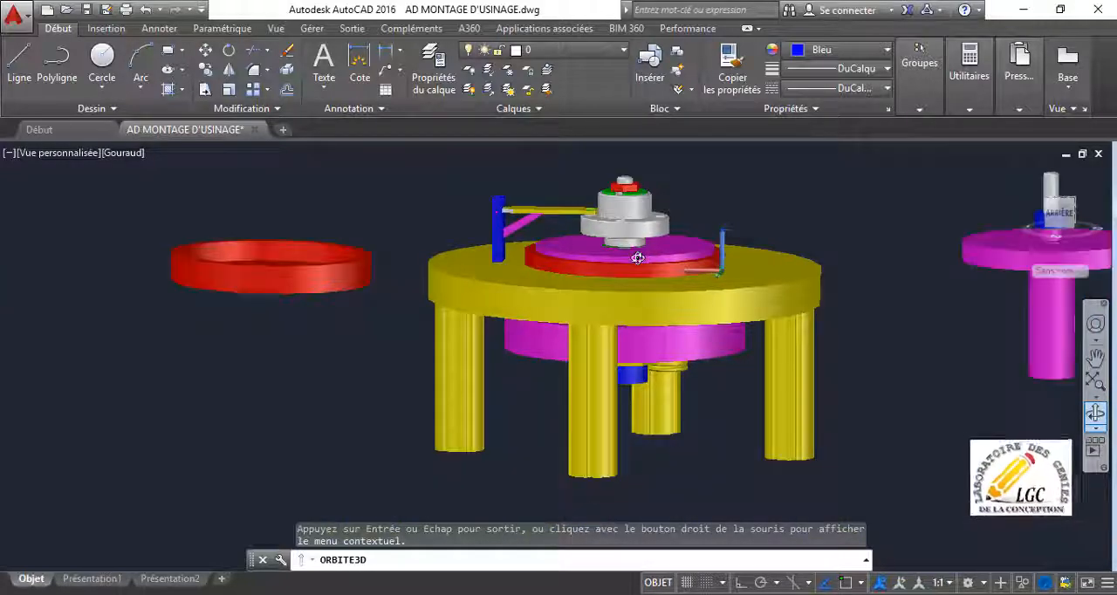
left_click_drag(638, 258, 704, 301)
scroll(705, 300, "down", 4)
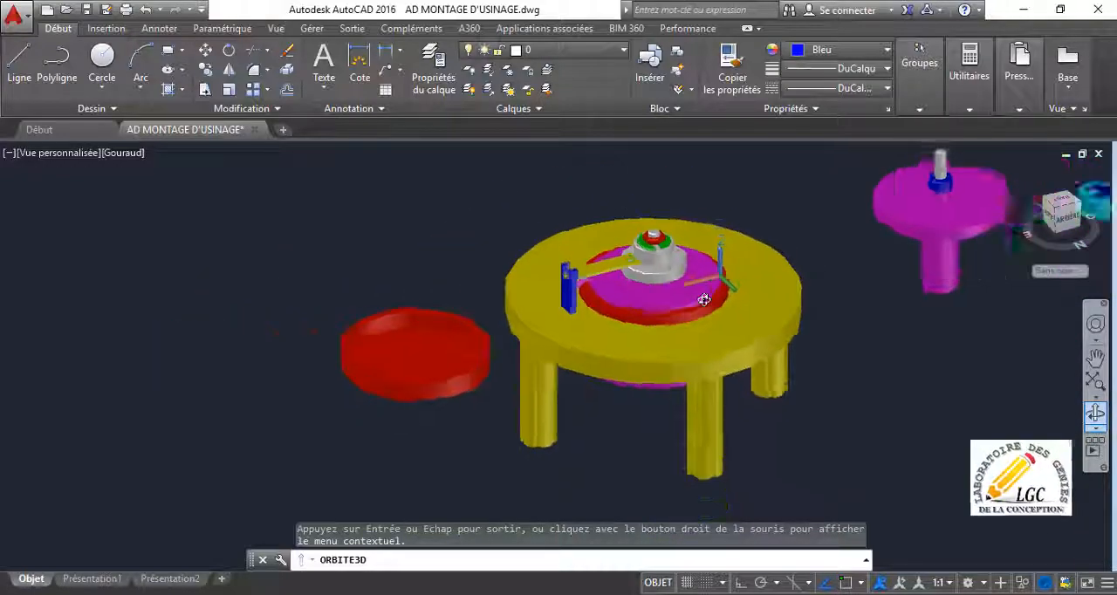
Examine the yellow table assembly and the separate magenta flanged shaft with its blue collar.
middle_click_drag(860, 288, 384, 255)
scroll(384, 255, "up", 3)
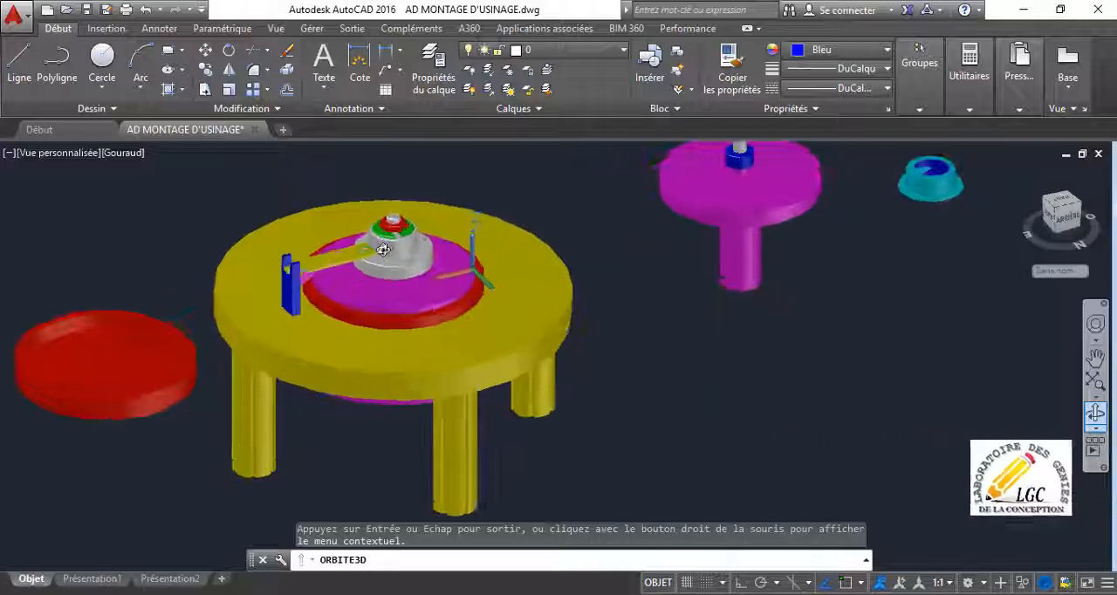
scroll(614, 251, "up", 1)
scroll(629, 246, "up", 1)
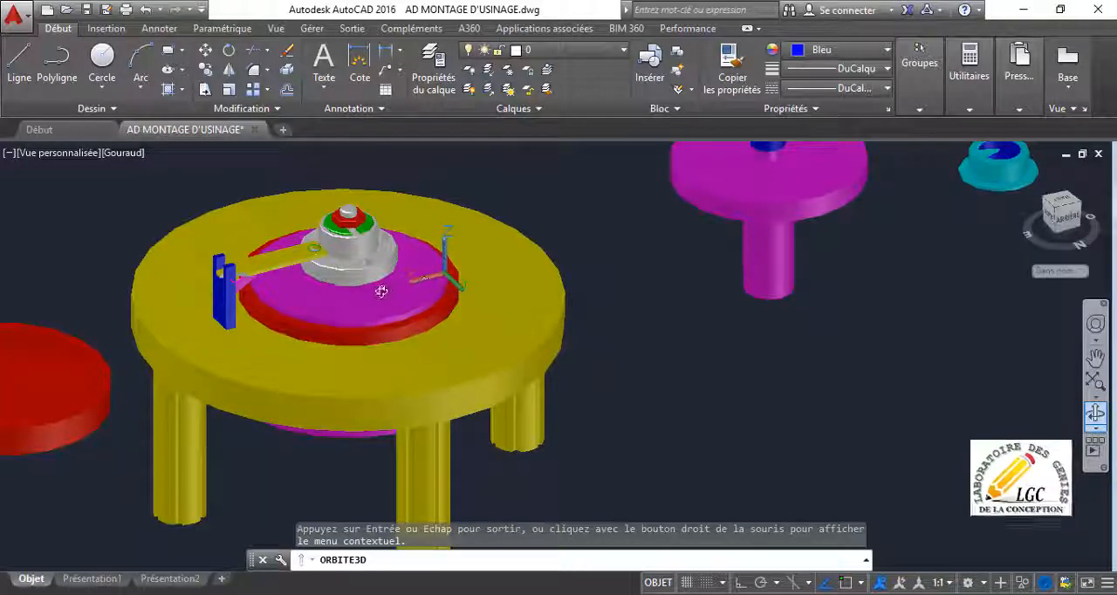
scroll(384, 290, "down", 1)
scroll(585, 272, "down", 2)
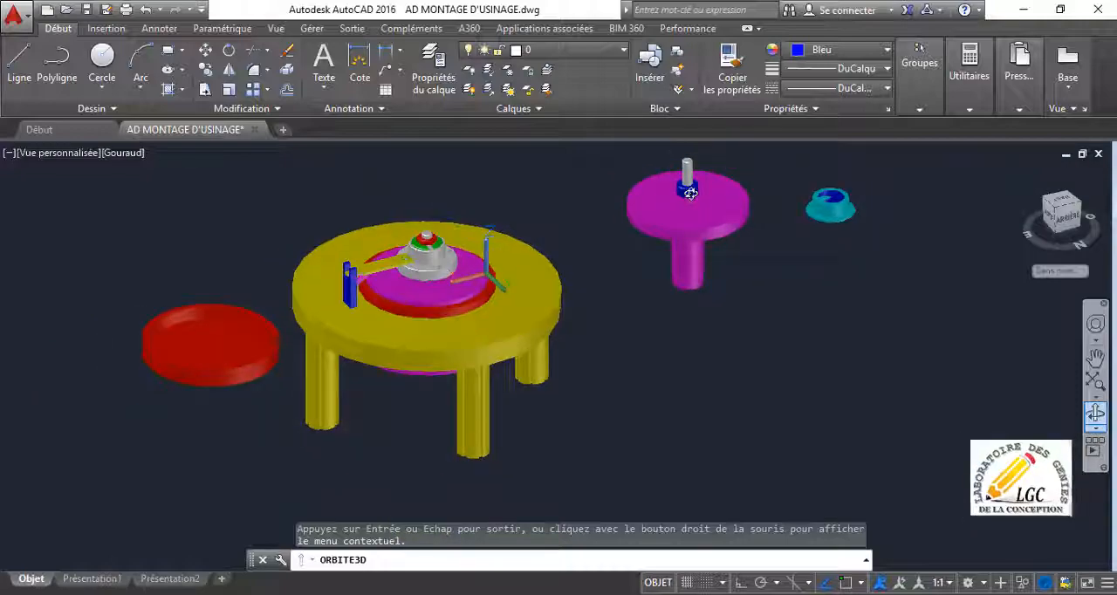
scroll(690, 193, "up", 5)
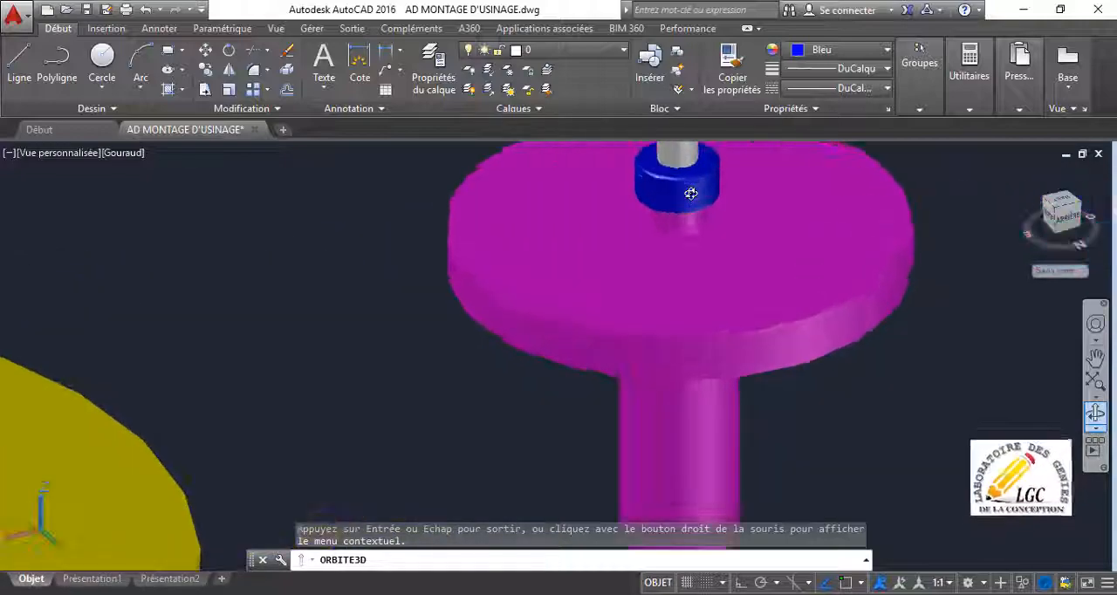
scroll(690, 193, "down", 4)
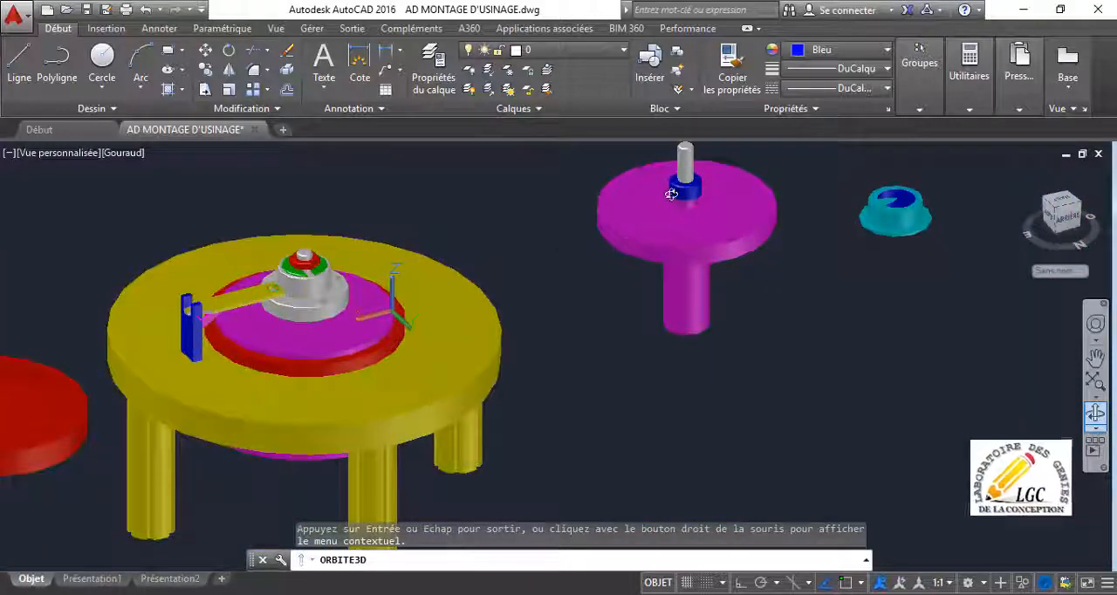
scroll(733, 207, "down", 2)
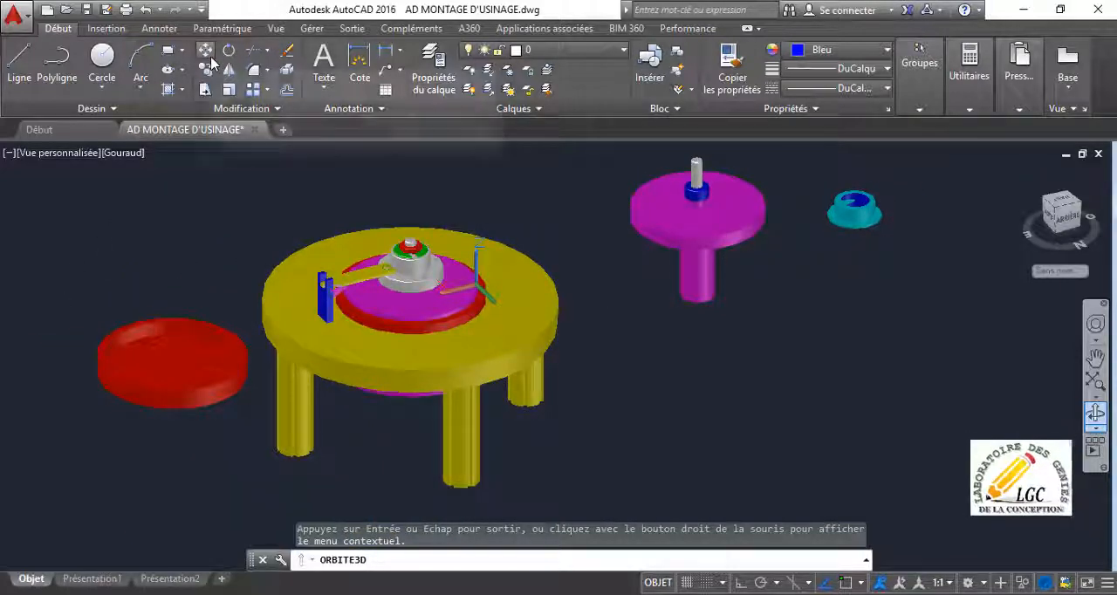
Erase the yellow table assembly, the separate red ring and the cyan part, leaving only the magenta shaft with its blue collar.
left_click(285, 54)
left_click(288, 206)
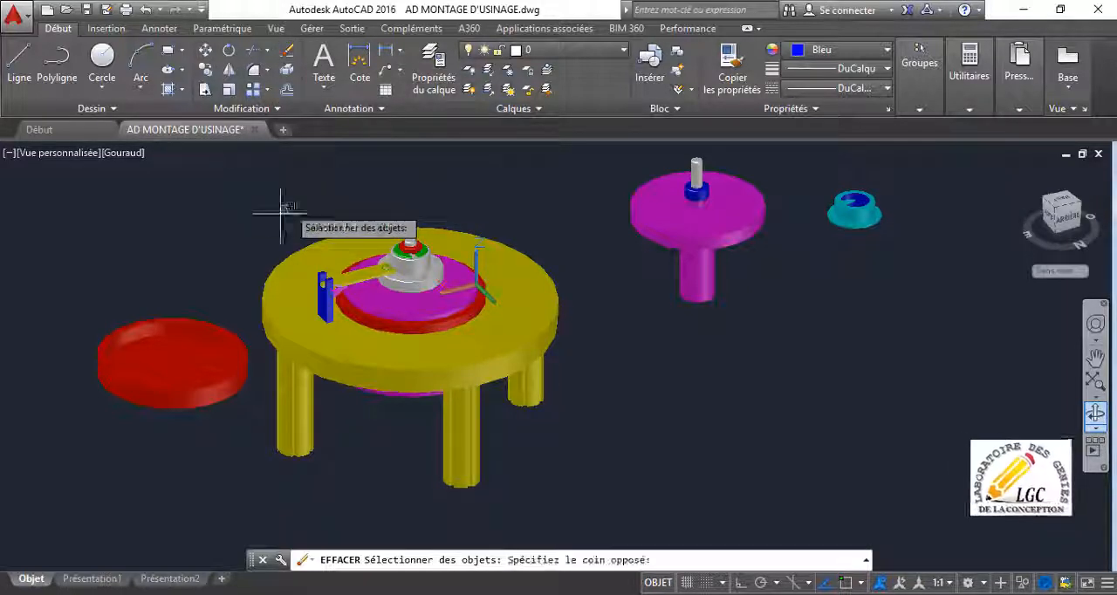
left_click(66, 482)
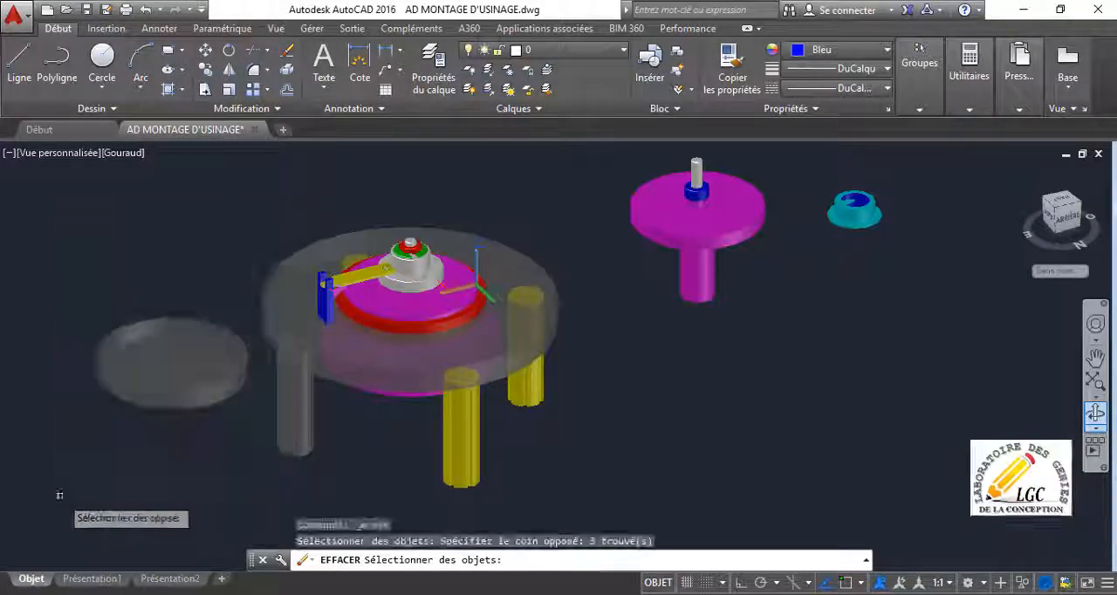
left_click(565, 196)
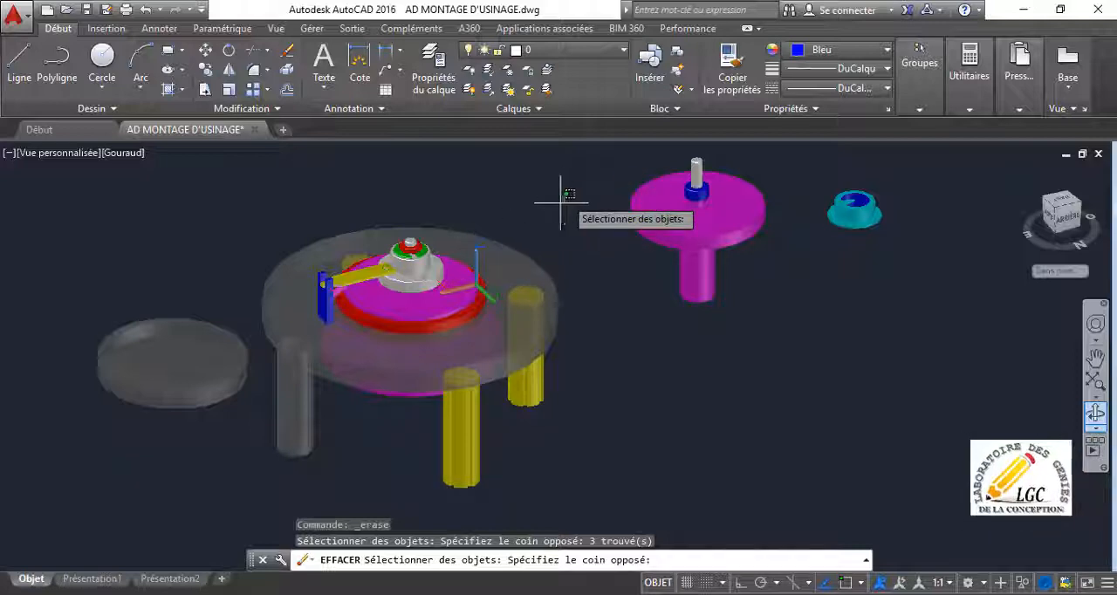
left_click(393, 475)
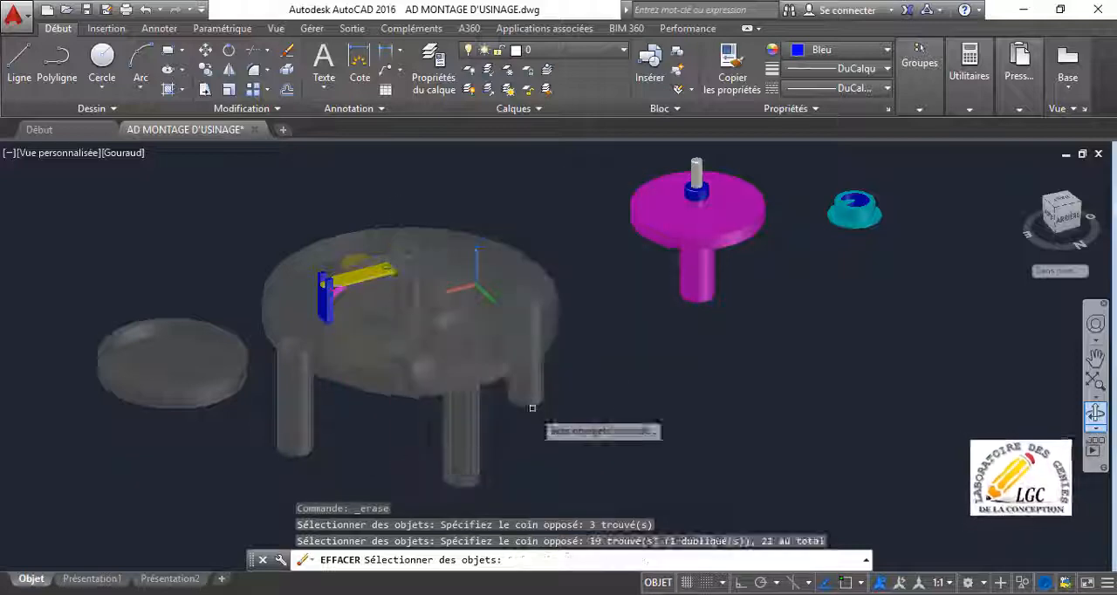
left_click(895, 165)
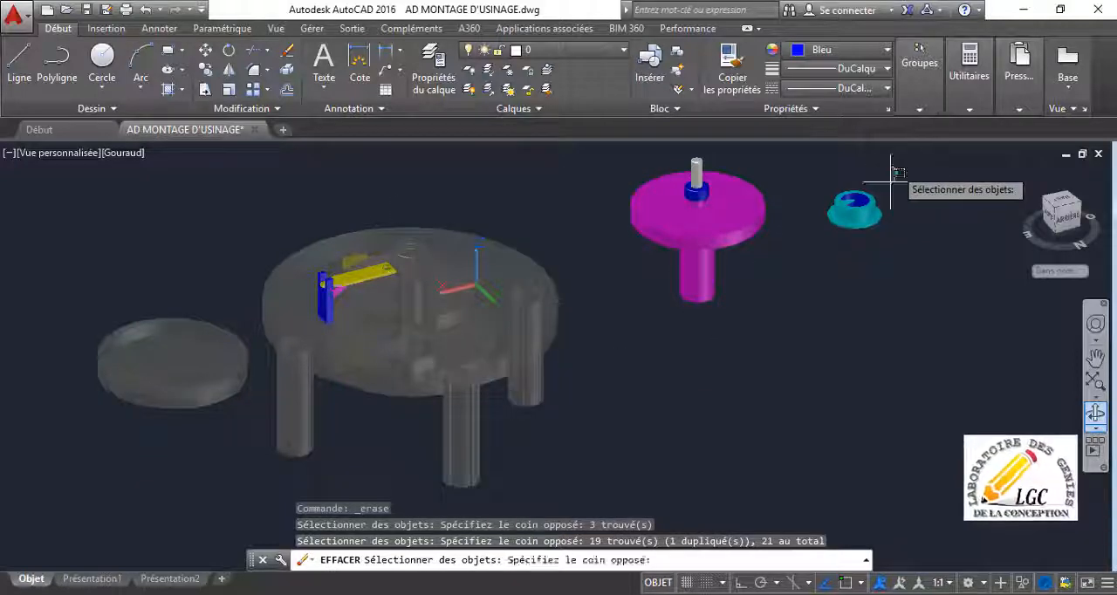
left_click(819, 298)
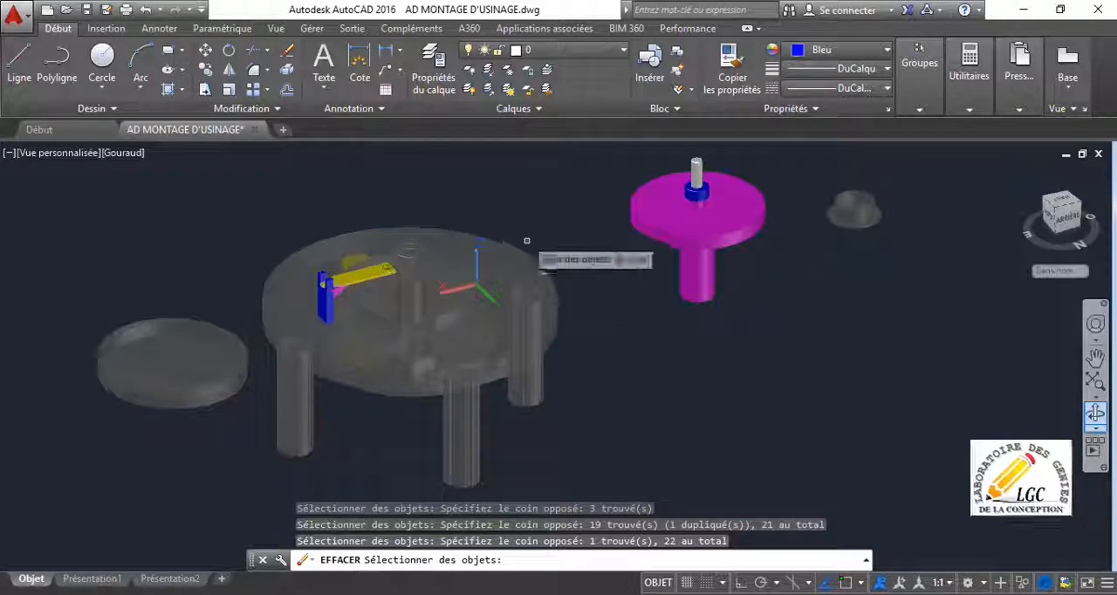
left_click(491, 169)
left_click(268, 383)
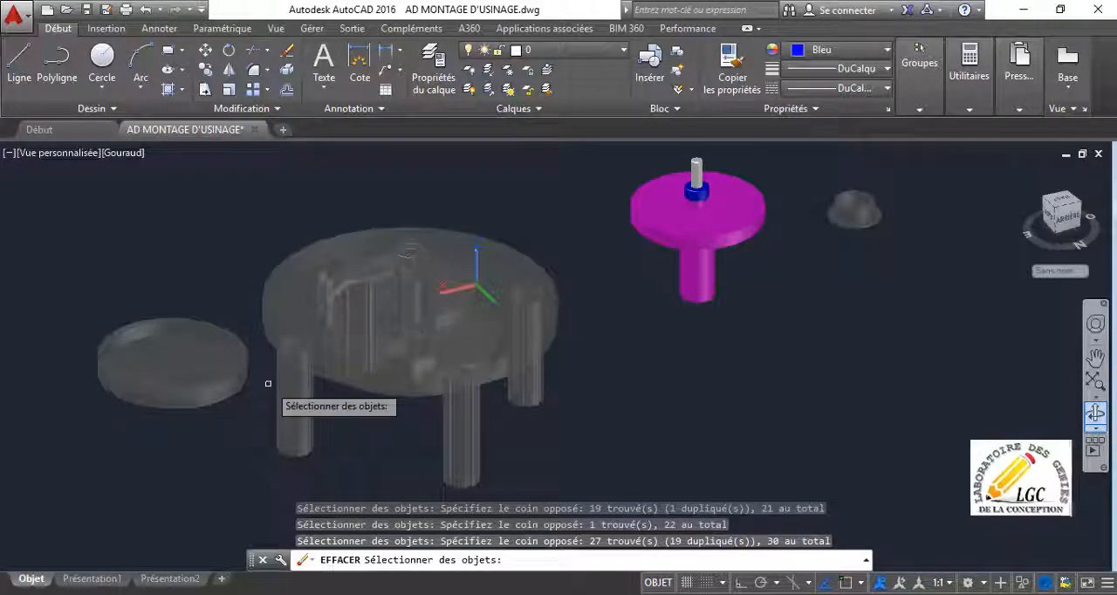
key("Return")
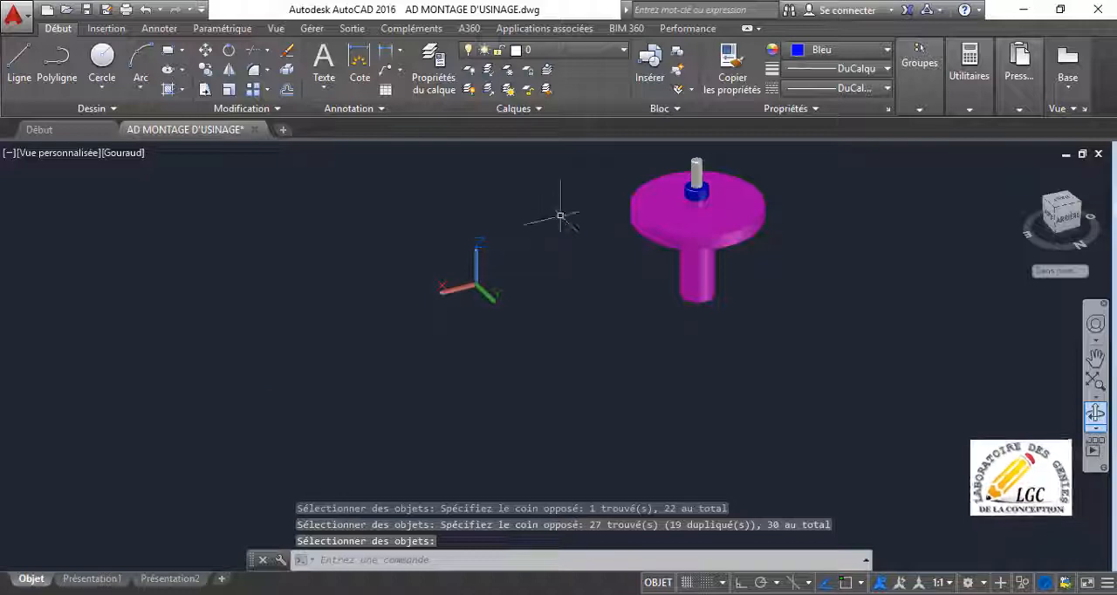
Centre the view on the remaining magenta shaft and examine it with its collar and grey pin.
scroll(700, 208, "down", 5)
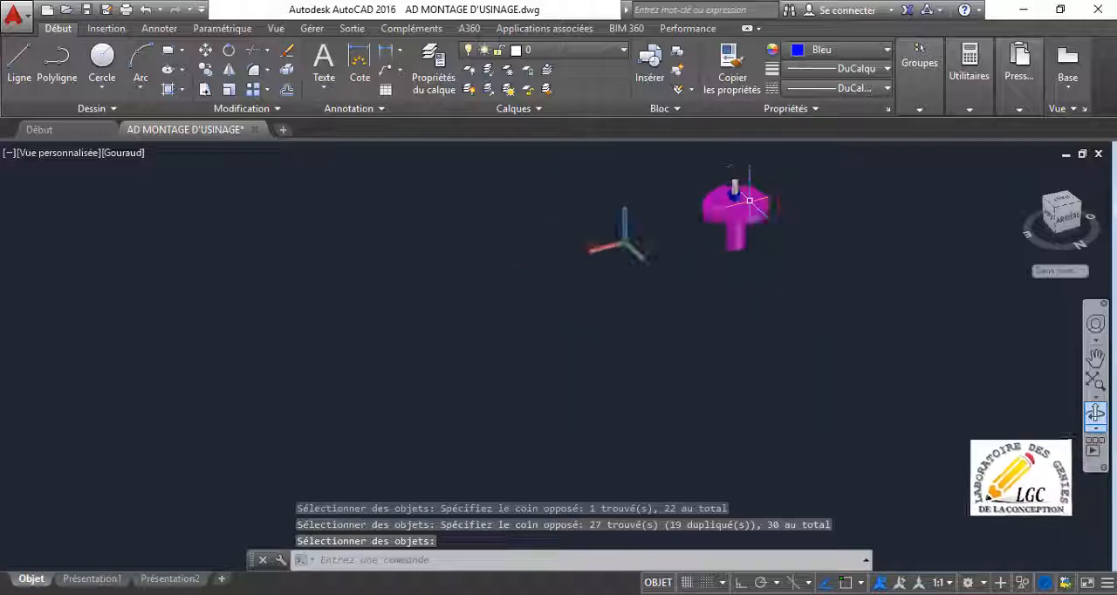
middle_click_drag(742, 214, 581, 310)
scroll(580, 332, "up", 8)
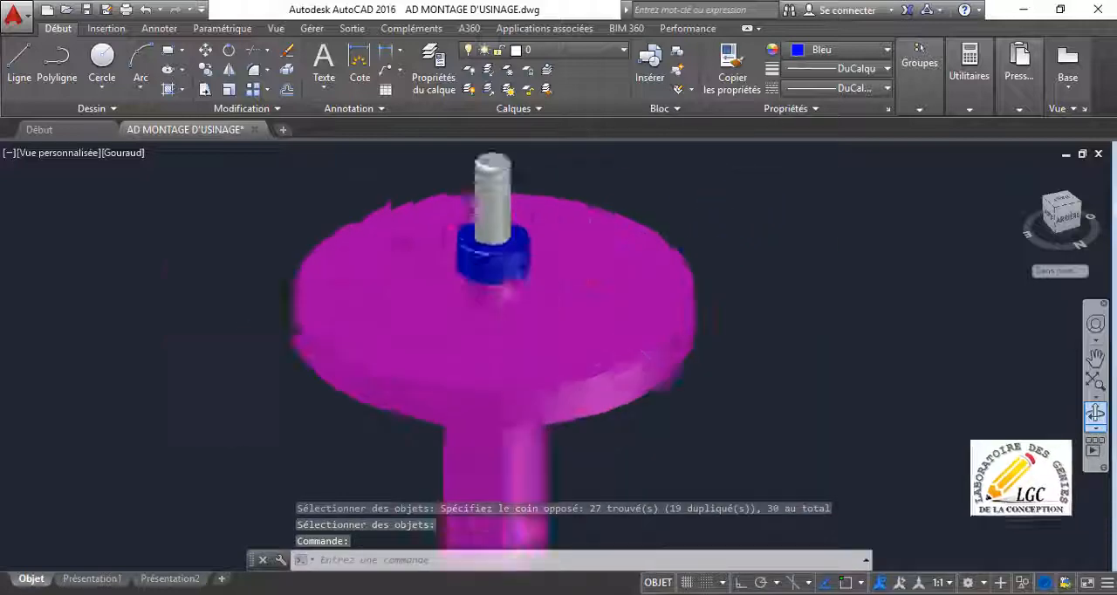
scroll(580, 335, "down", 4)
scroll(580, 332, "up", 1)
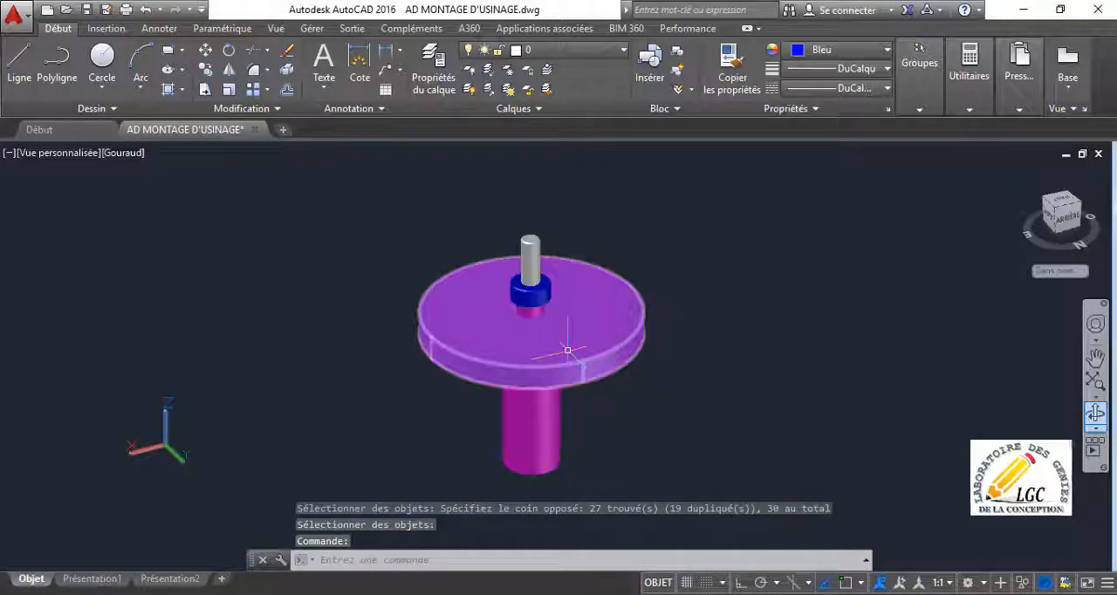
scroll(571, 345, "down", 3)
scroll(567, 332, "up", 7)
scroll(542, 334, "down", 5)
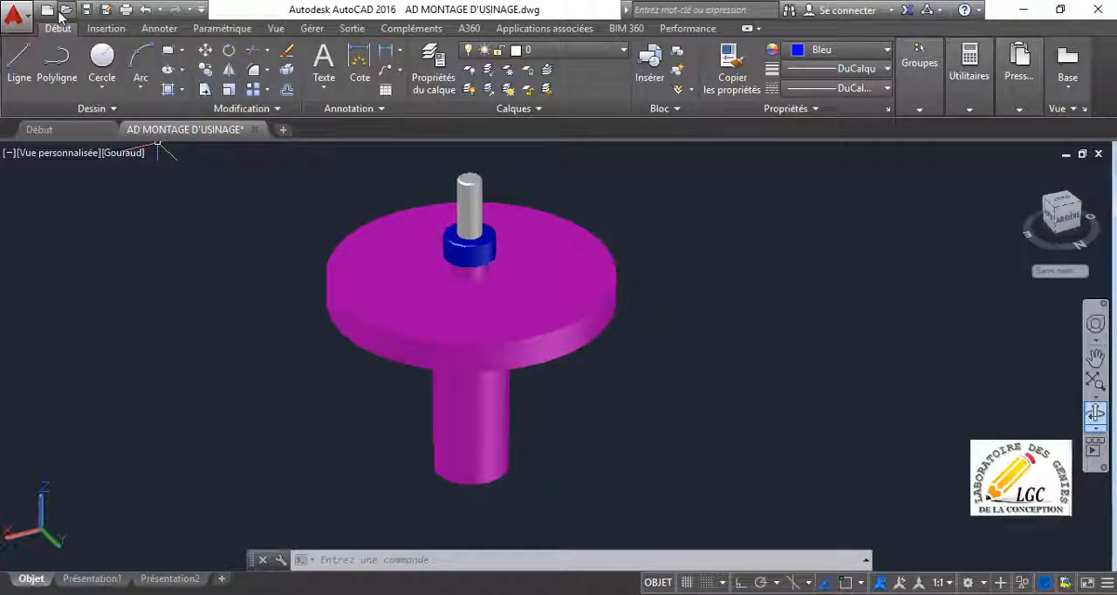
Save a copy of the drawing as AXE on the desktop (Bureau) in AutoCAD 2013 DWG format.
left_click(18, 17)
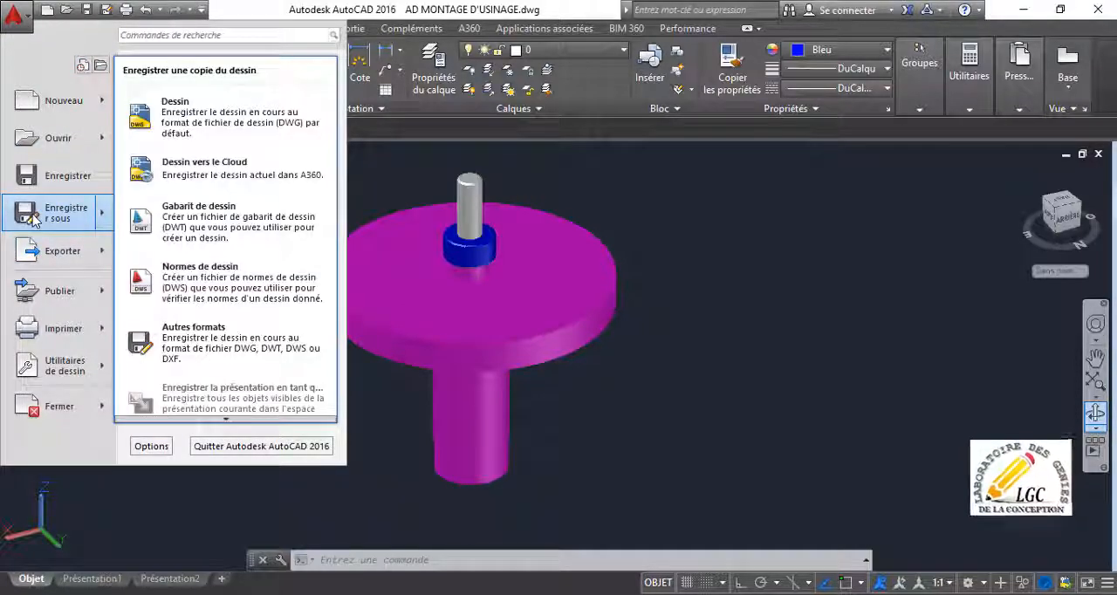
left_click(33, 218)
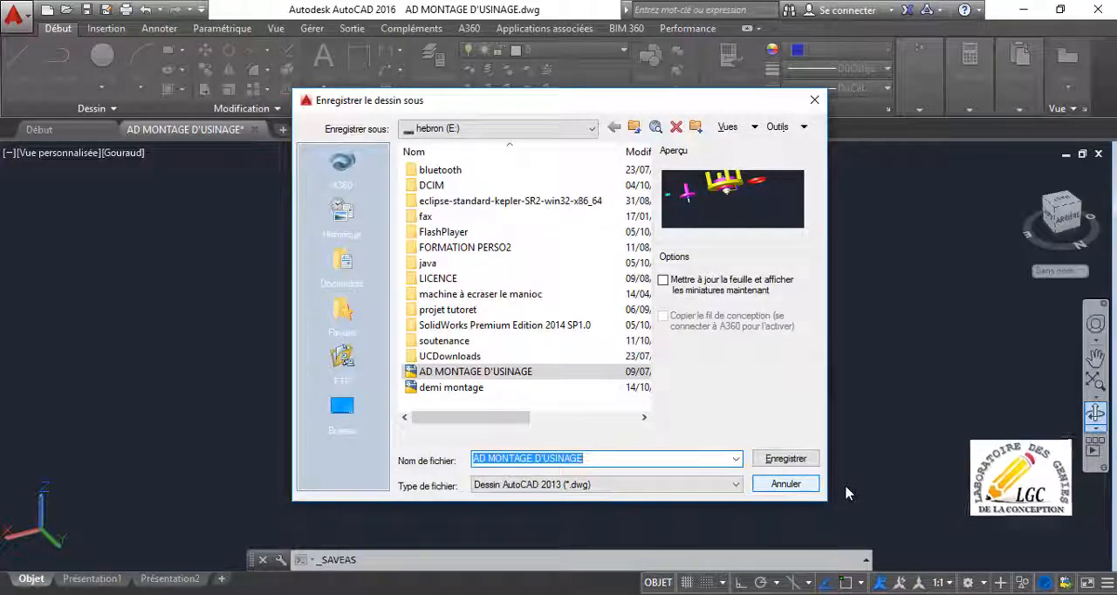
type("AXE")
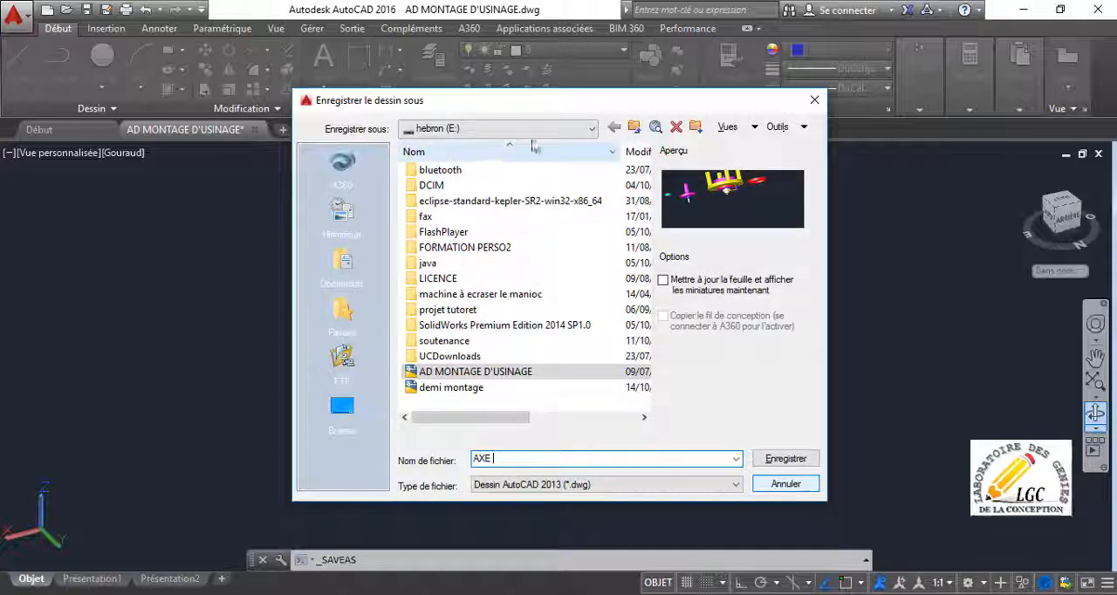
left_click(593, 129)
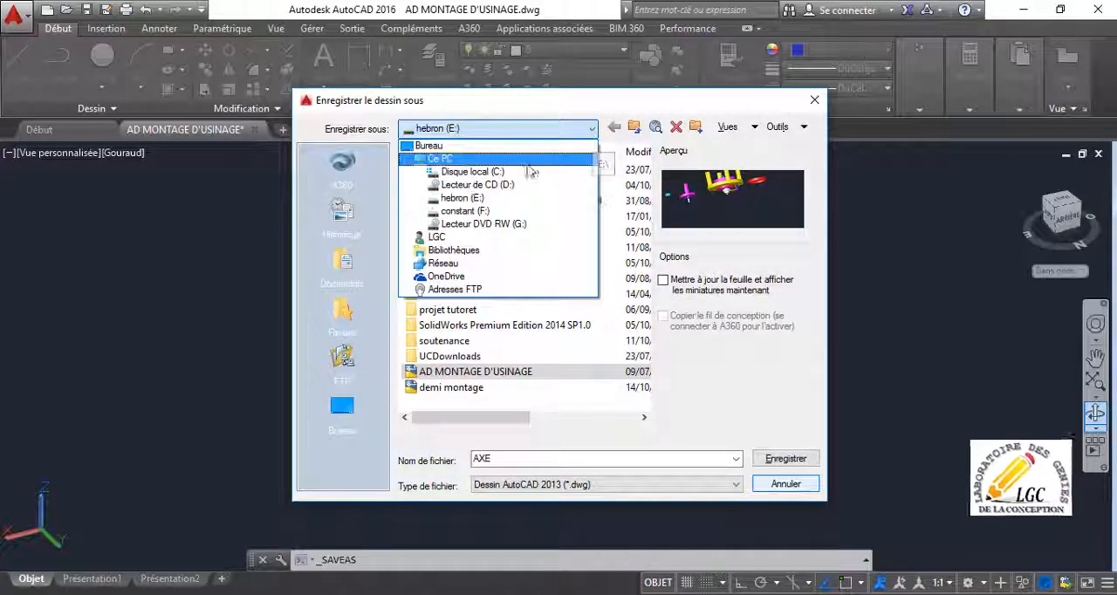
left_click(516, 148)
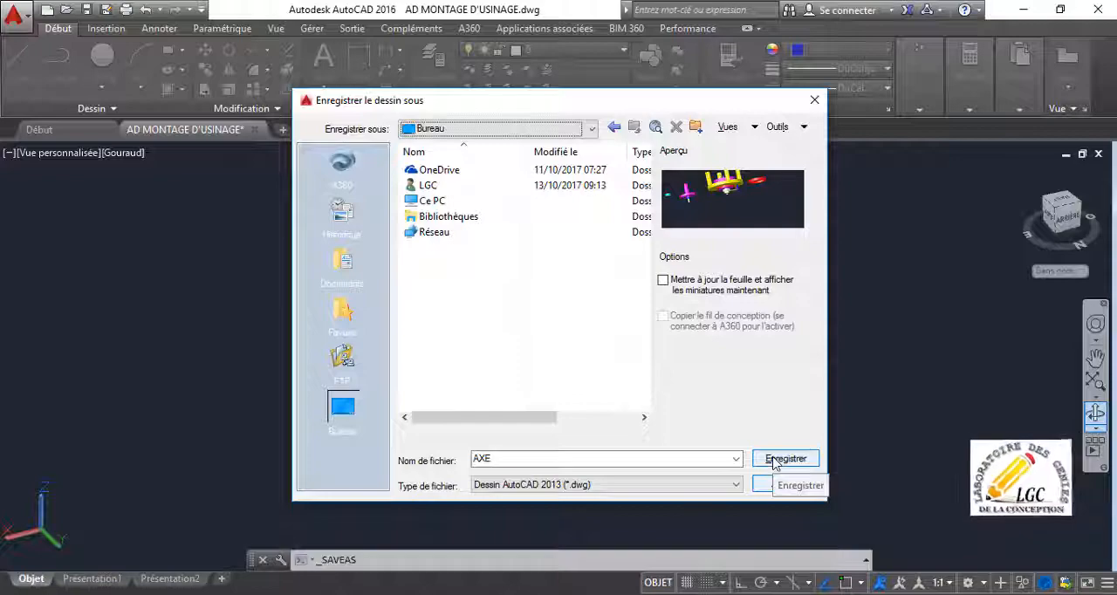
left_click(773, 460)
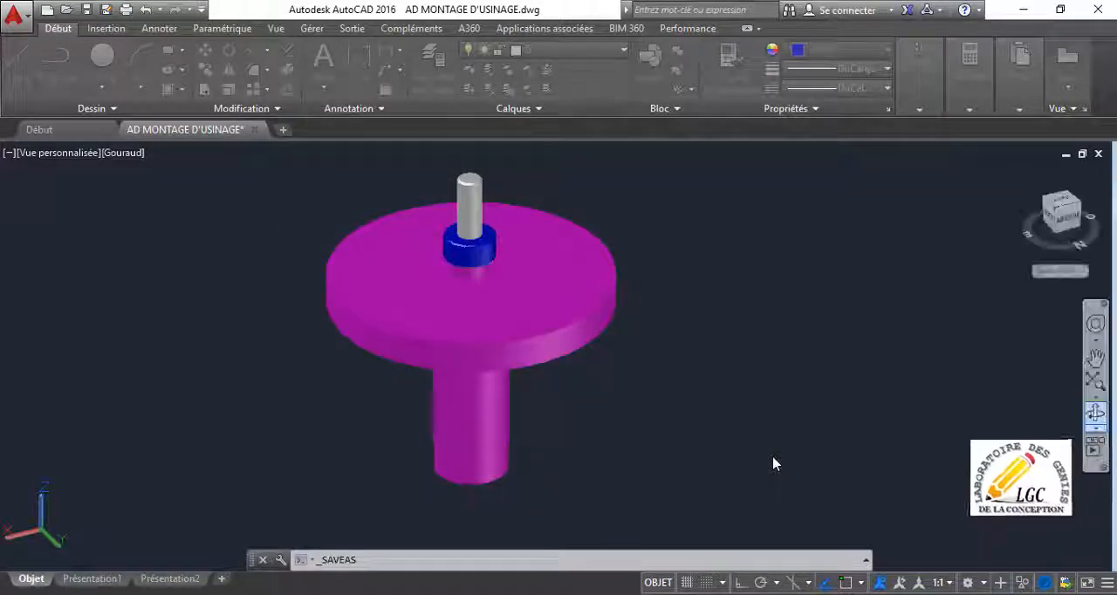
scroll(447, 354, "up", 4)
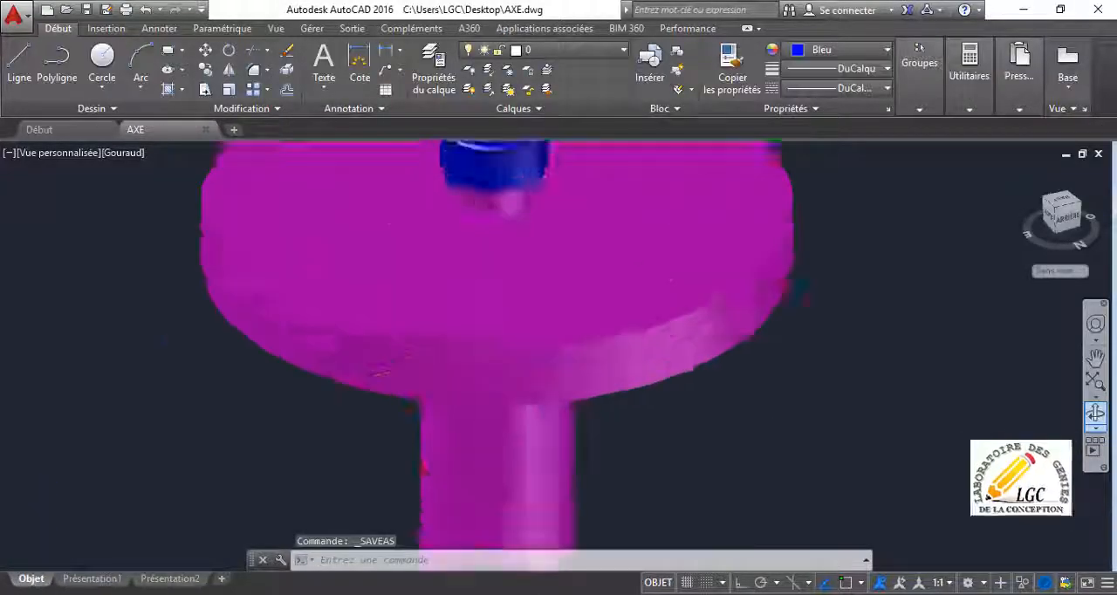
scroll(474, 327, "down", 5)
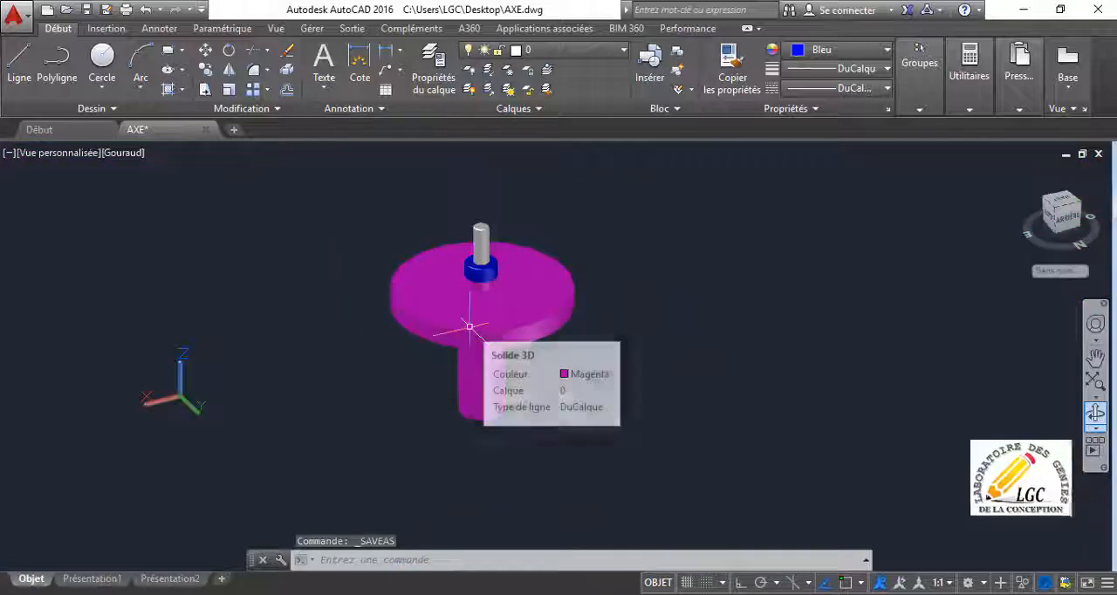
scroll(478, 336, "up", 1)
scroll(472, 330, "up", 2)
middle_click_drag(466, 326, 578, 356)
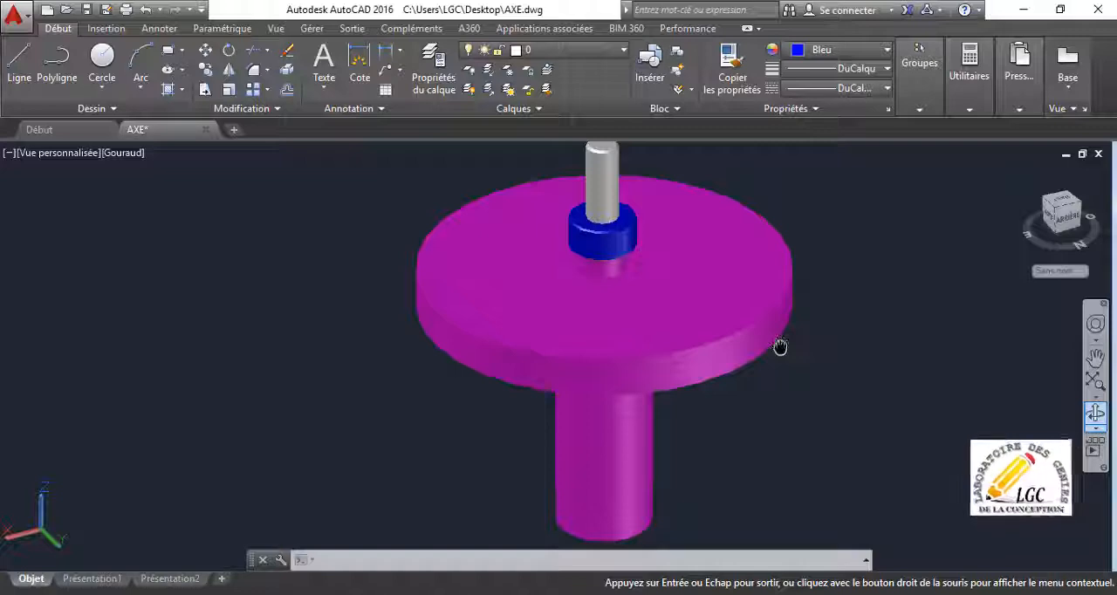
key("Escape")
scroll(781, 345, "down", 4)
scroll(781, 345, "up", 3)
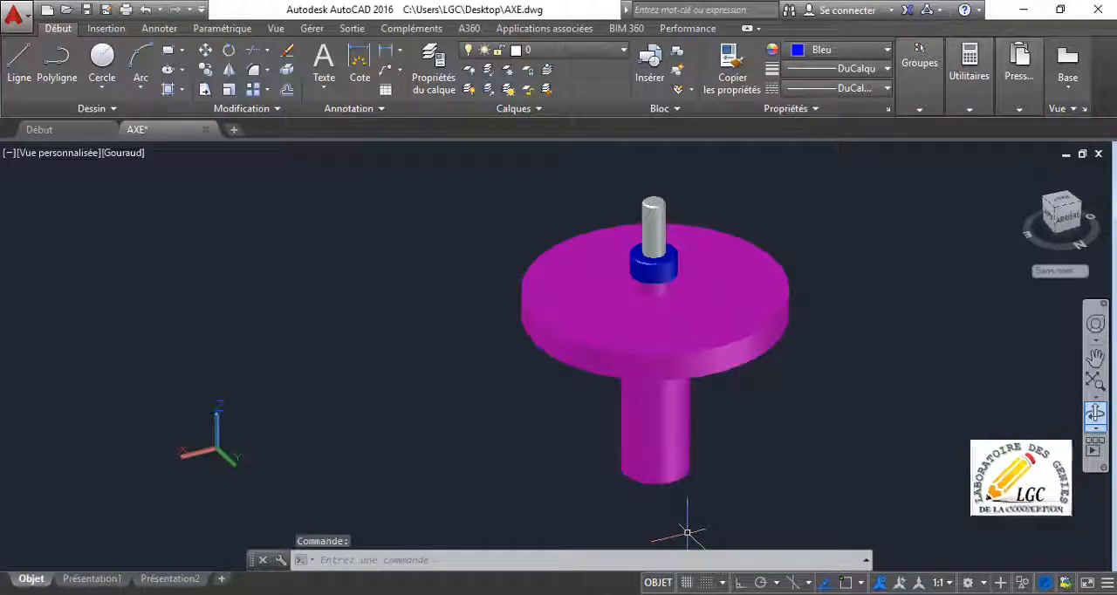
Switch to SolidWorks and open the AXE drawing from the desktop (Bureau) using the DWG file type.
left_click(543, 594)
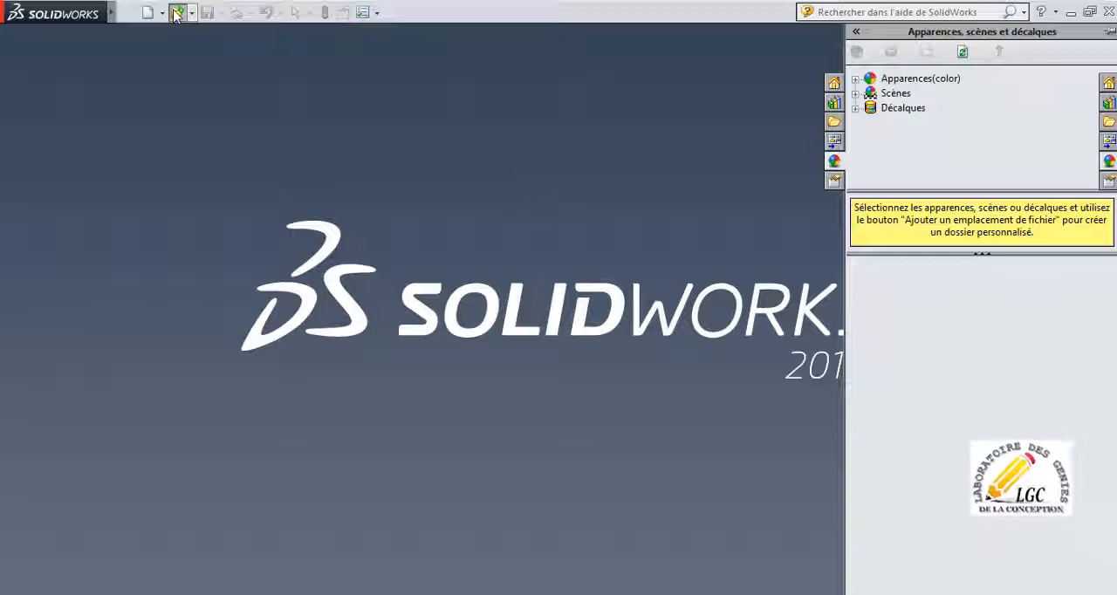
left_click(177, 13)
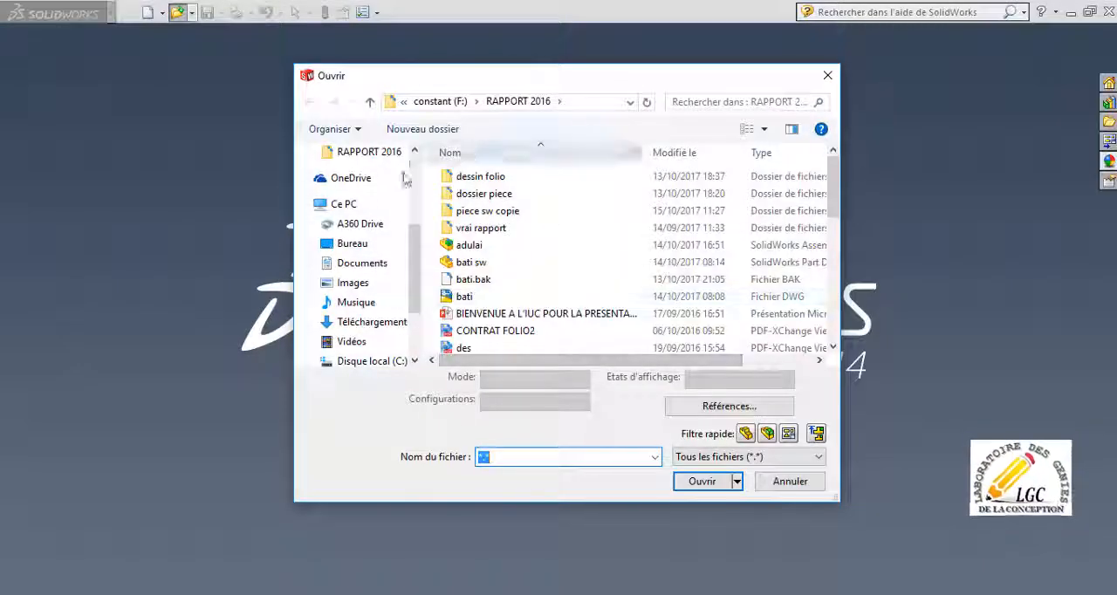
left_click(780, 458)
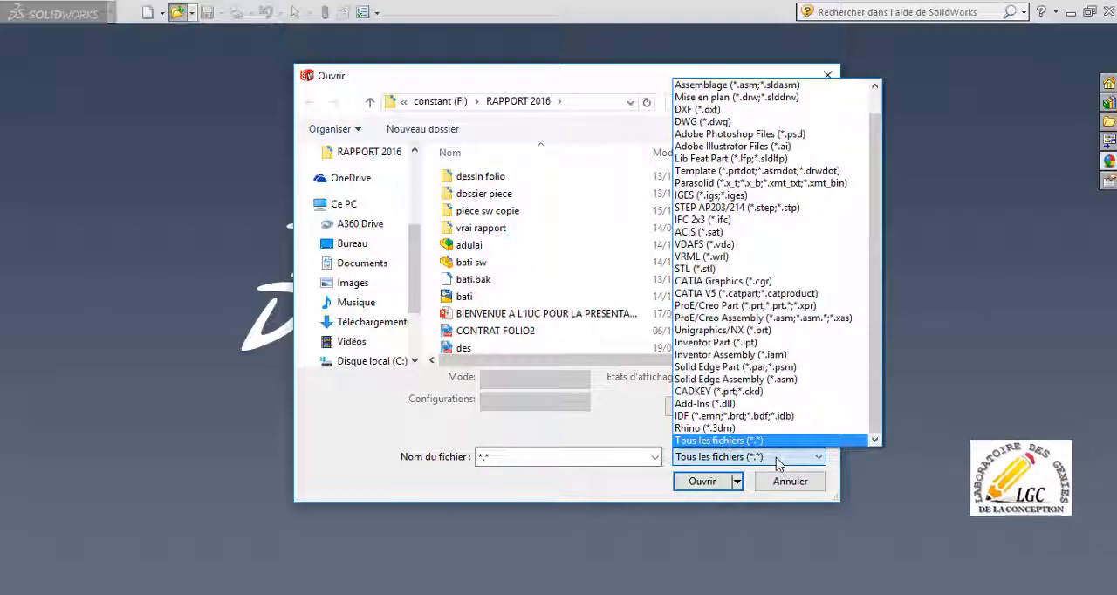
left_click(733, 127)
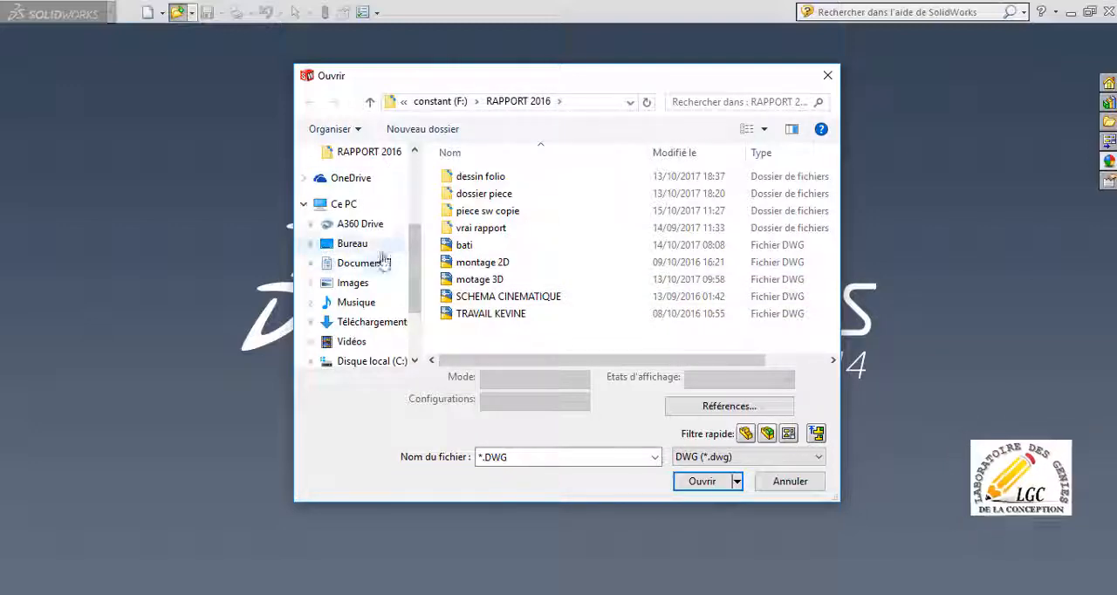
left_click(357, 249)
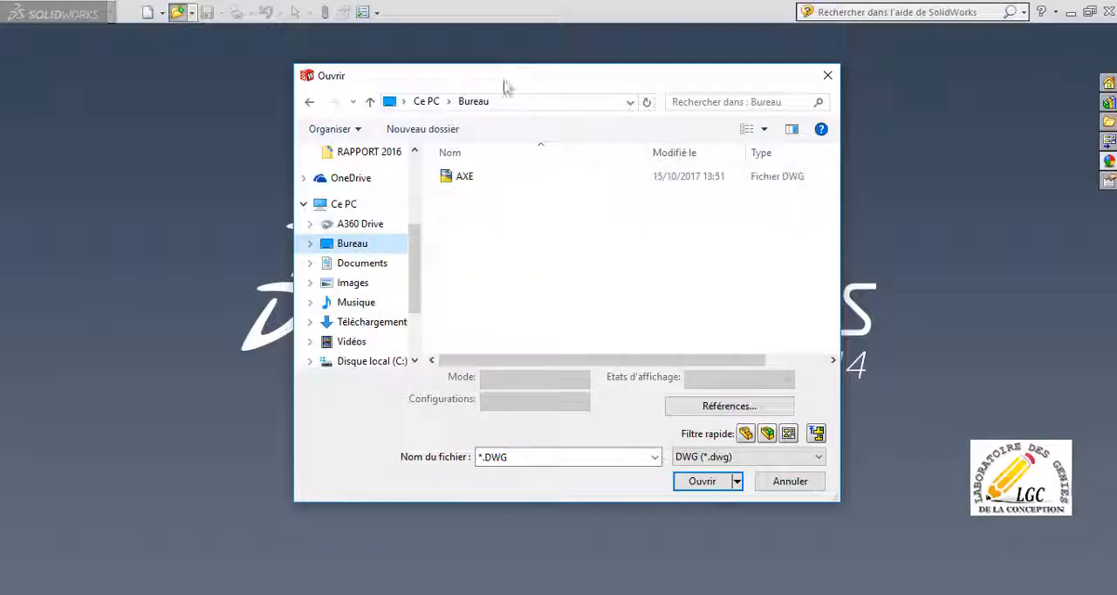
left_click(467, 179)
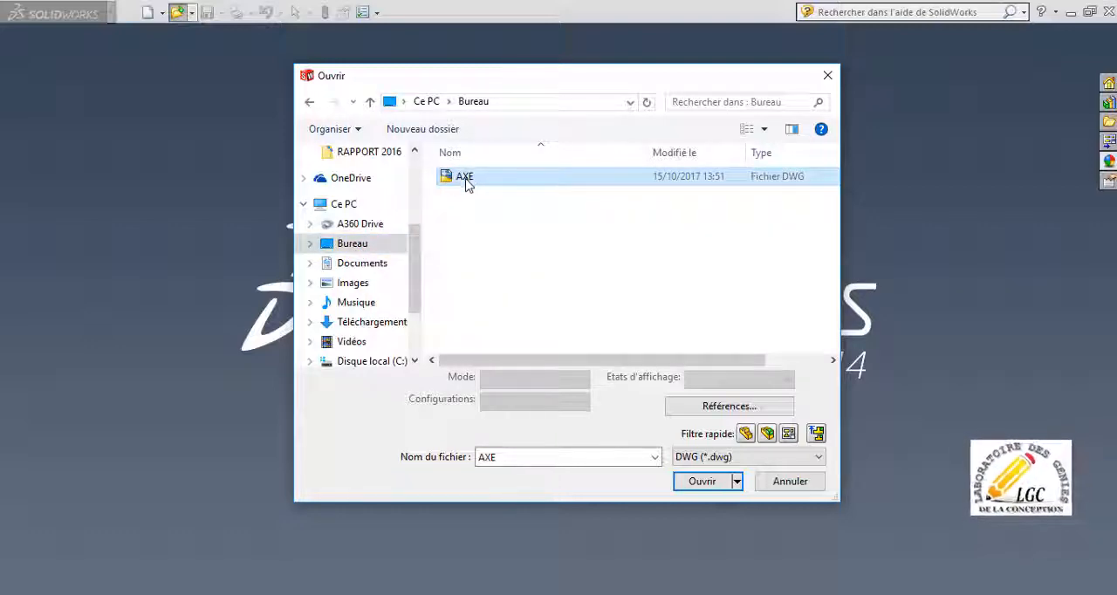
left_click(699, 483)
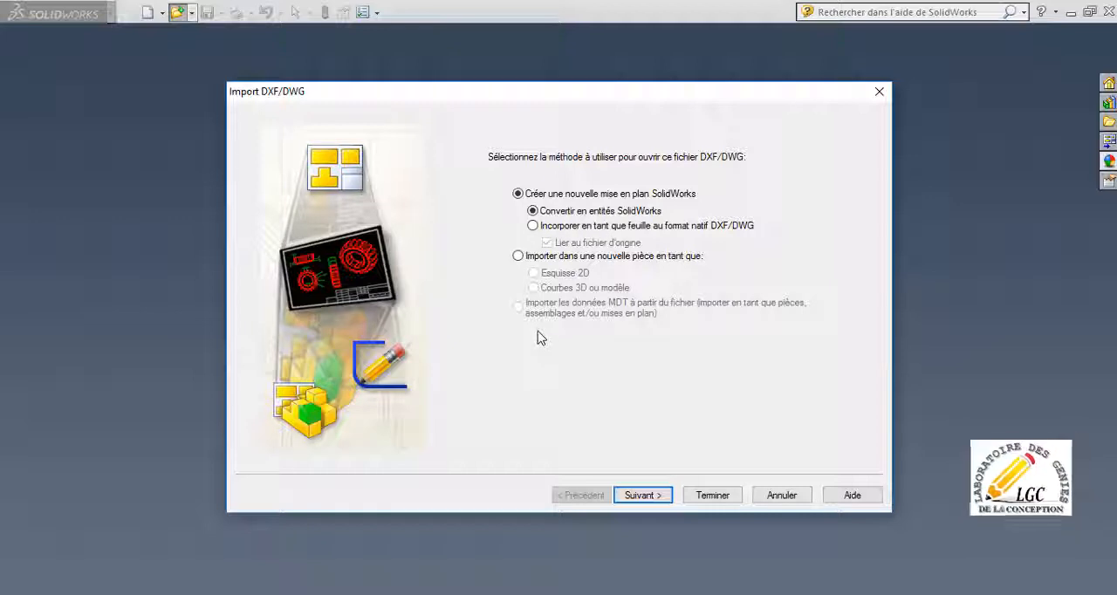
Import the DWG into a new part as 3D curves or model (Courbes 3D ou modèle) and finish the import.
left_click(519, 259)
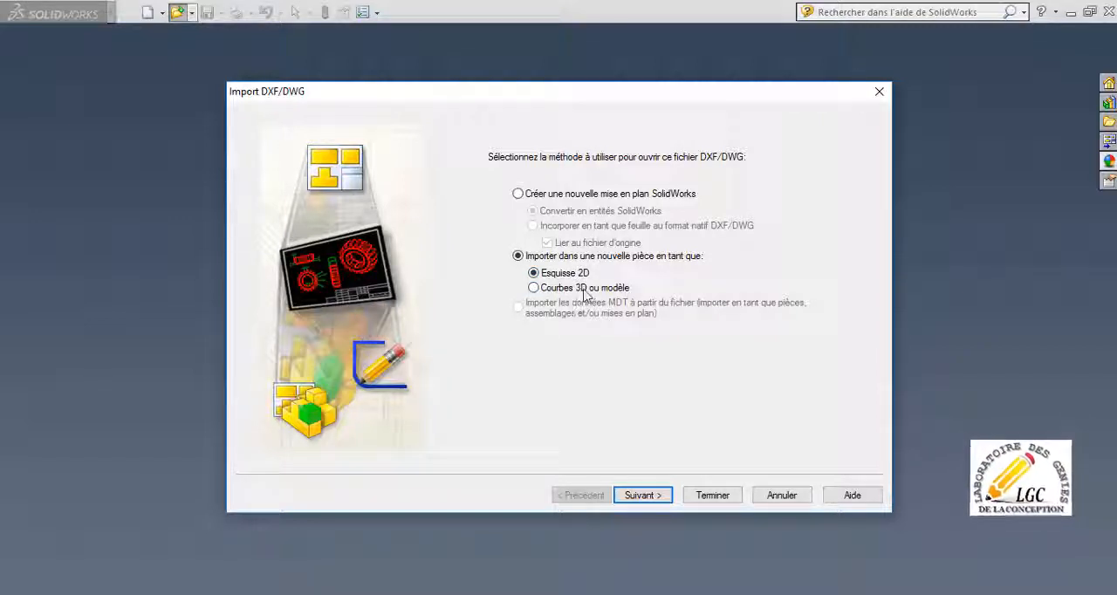
left_click(534, 289)
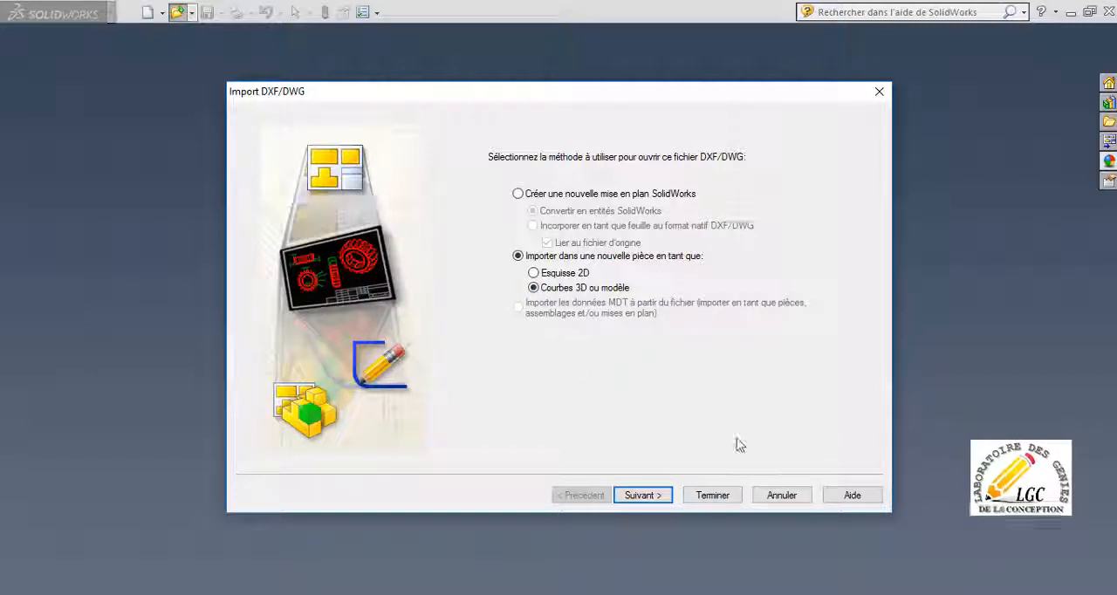
left_click(661, 498)
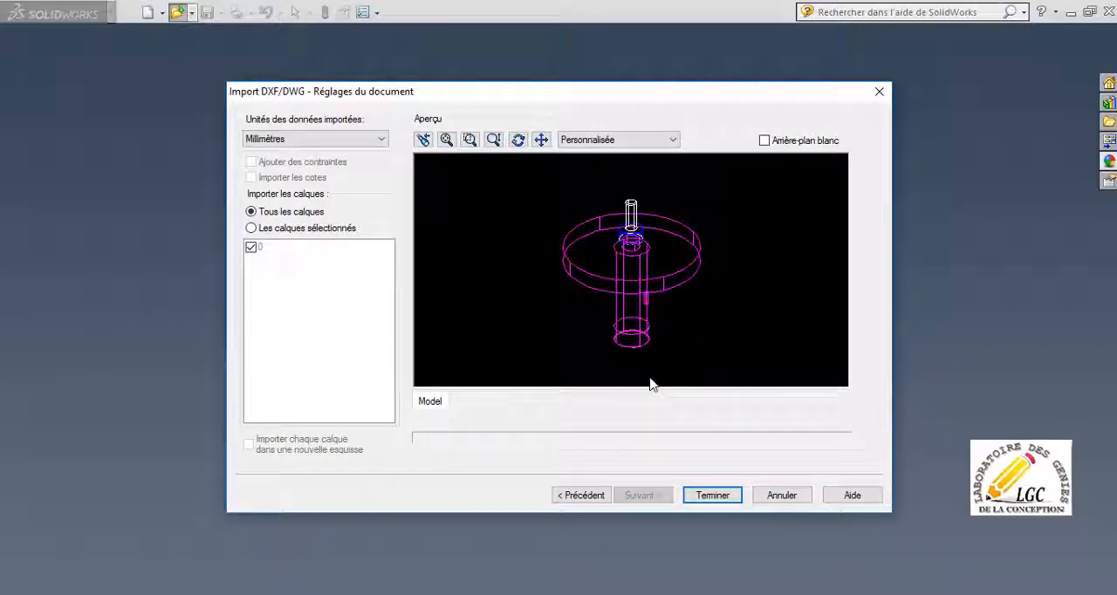
left_click(699, 495)
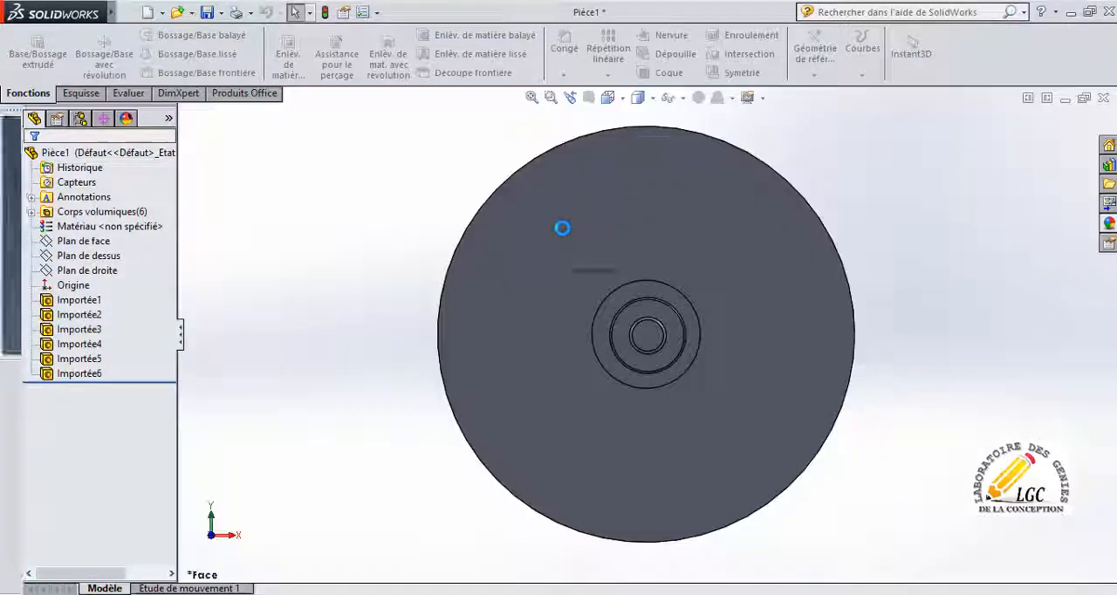
Examine the imported shaft's flange, collar, pin and slotted cylindrical body from several angles.
scroll(606, 257, "down", 3)
scroll(606, 262, "up", 5)
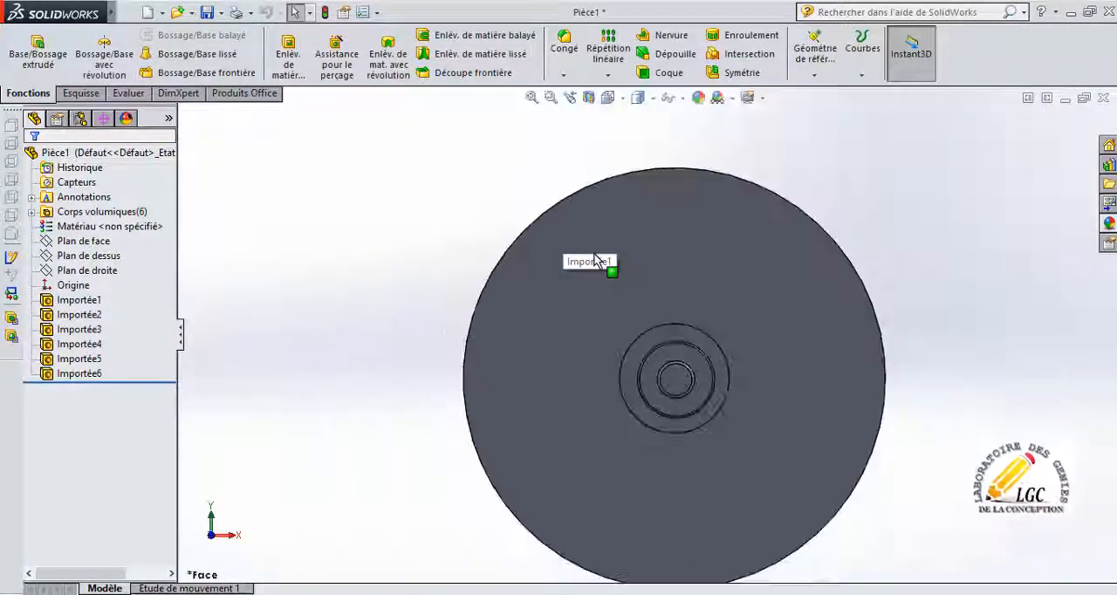
middle_click_drag(606, 311, 533, 221)
scroll(710, 377, "down", 3)
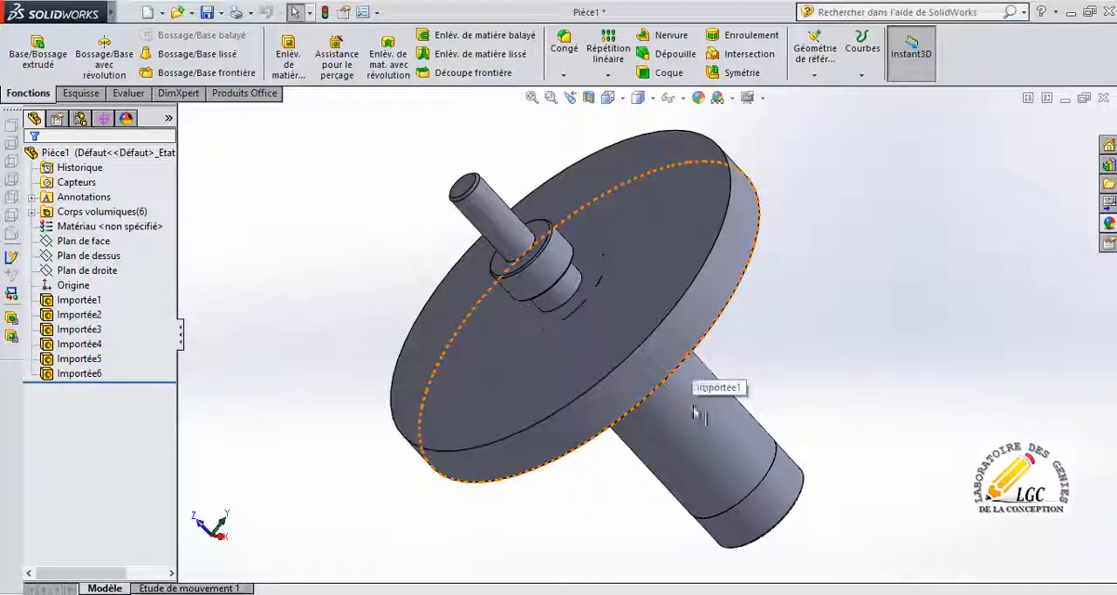
scroll(693, 387, "up", 3)
scroll(681, 390, "up", 2)
middle_click_drag(686, 392, 711, 342)
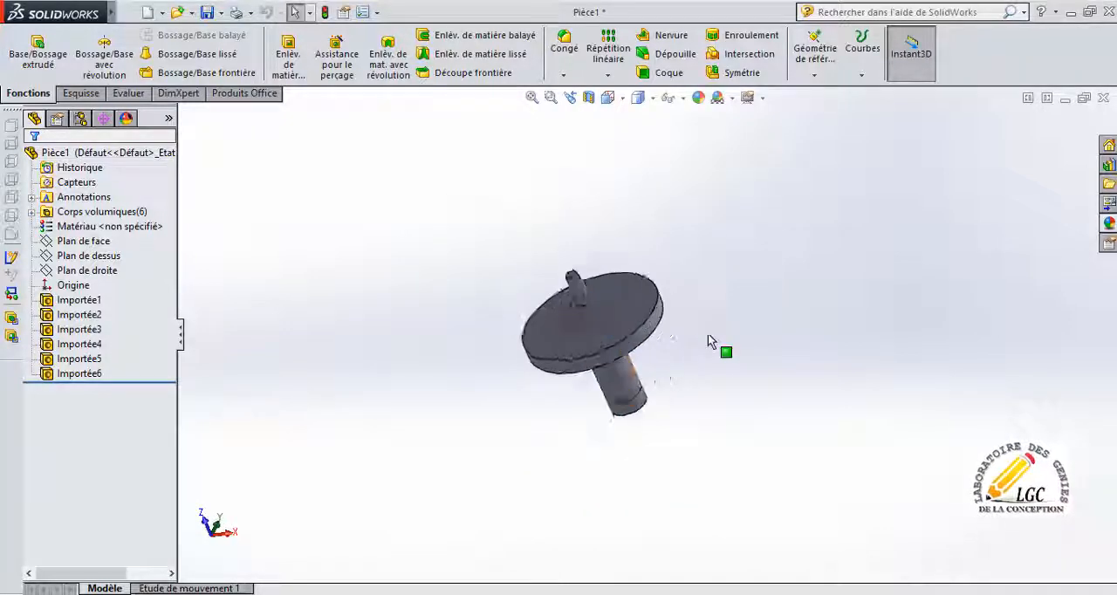
scroll(708, 334, "down", 2)
scroll(699, 349, "down", 3)
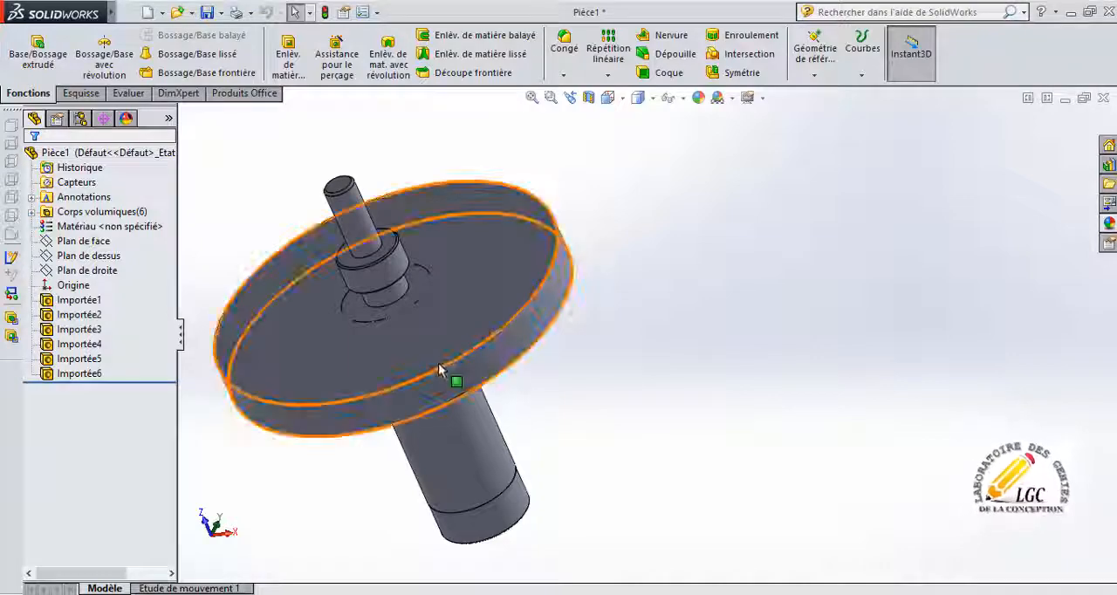
middle_click_drag(451, 376, 535, 362)
scroll(529, 367, "up", 2)
scroll(529, 371, "down", 5)
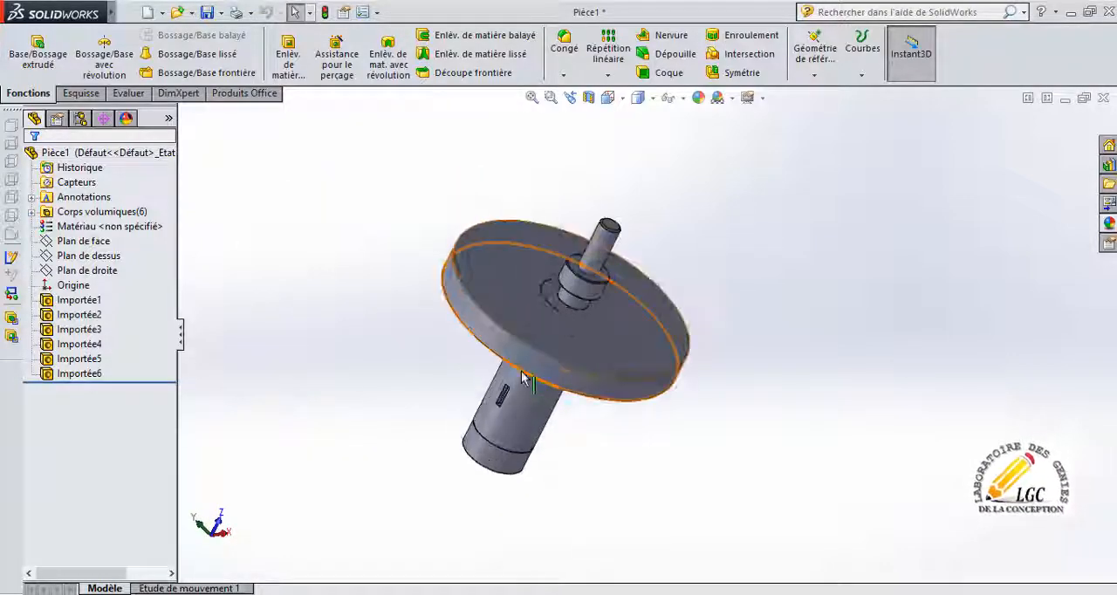
scroll(528, 385, "down", 1)
scroll(559, 385, "up", 6)
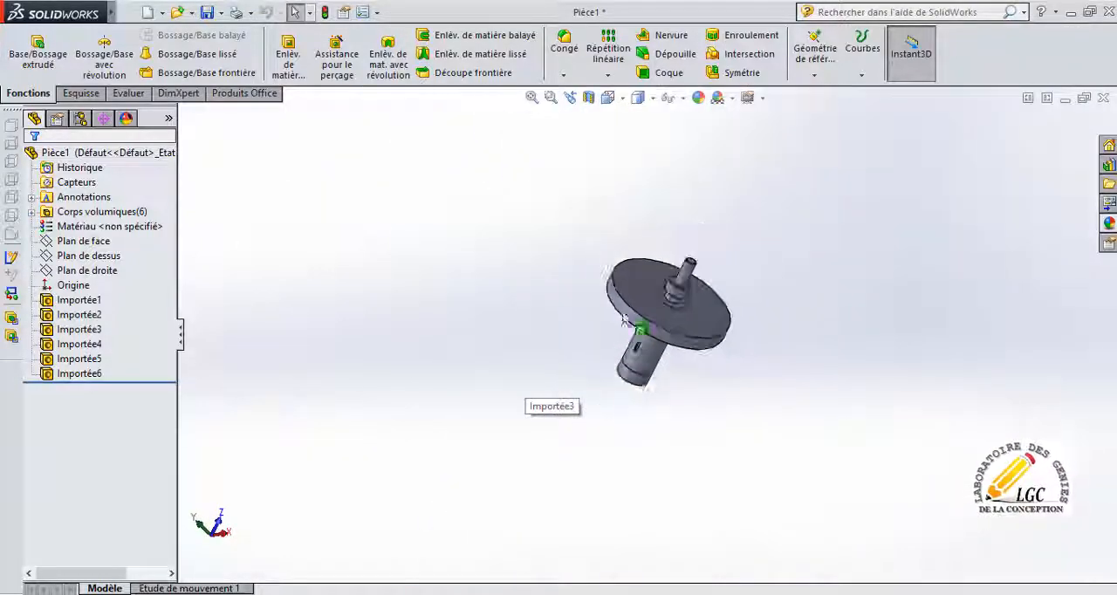
middle_click_drag(643, 306, 693, 274)
scroll(654, 349, "down", 2)
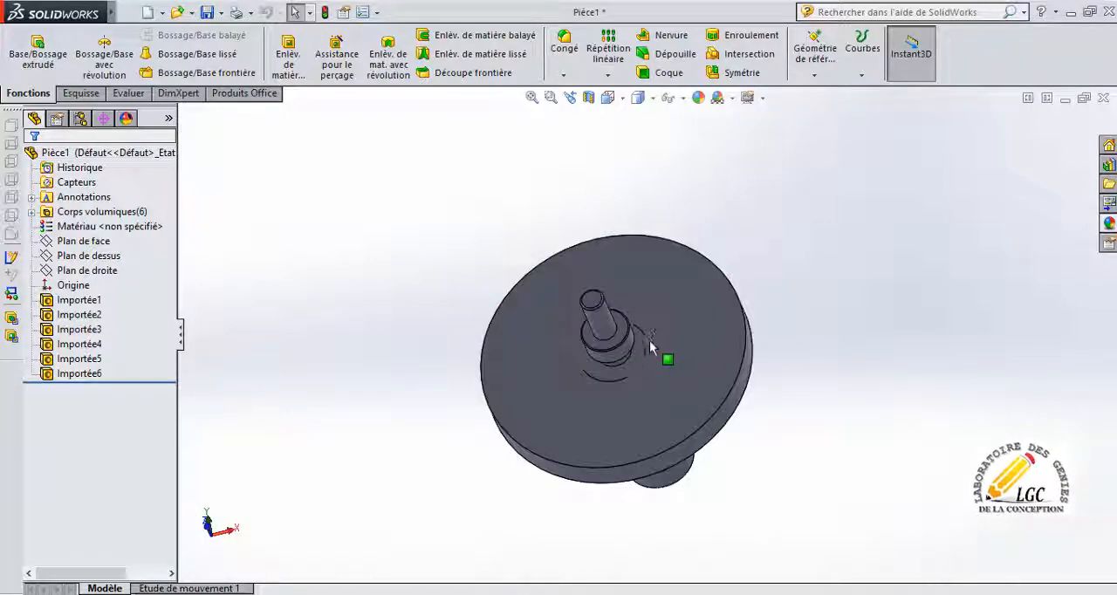
Turn the imported shaft over in steps to examine its flange underside, free end and side profile.
middle_click_drag(661, 463, 774, 279)
key("Down")
key("Down")
key("Down")
key("Down")
key("Down")
key("Down")
key("Down")
key("Down")
key("Down")
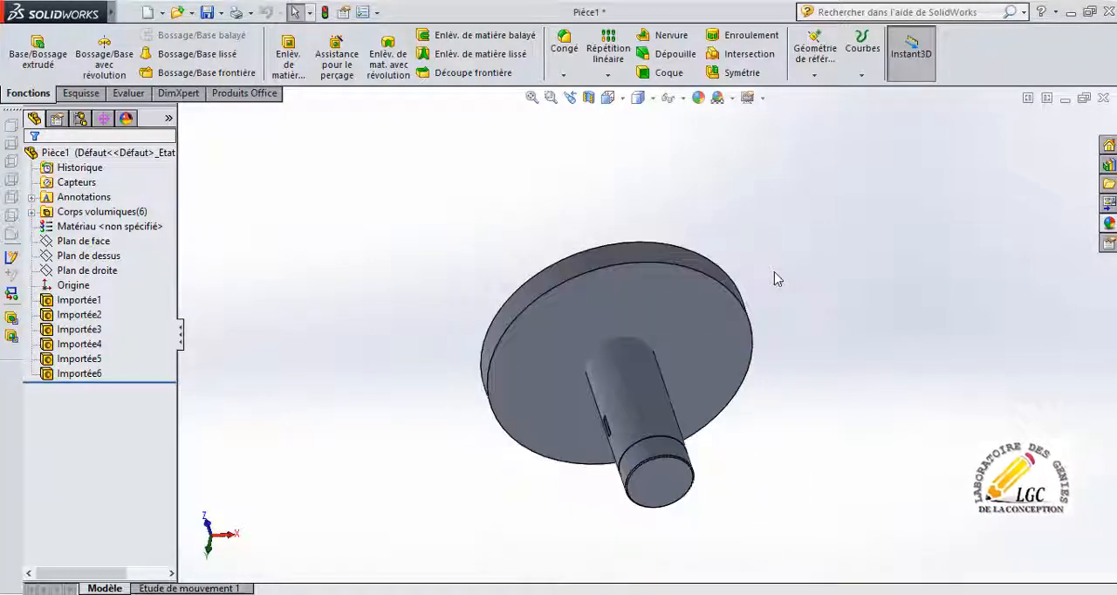
key("Left")
key("Left")
key("Left")
key("Left")
key("Left")
key("Left")
key("Left")
key("Left")
key("Left")
key("Left")
key("Left")
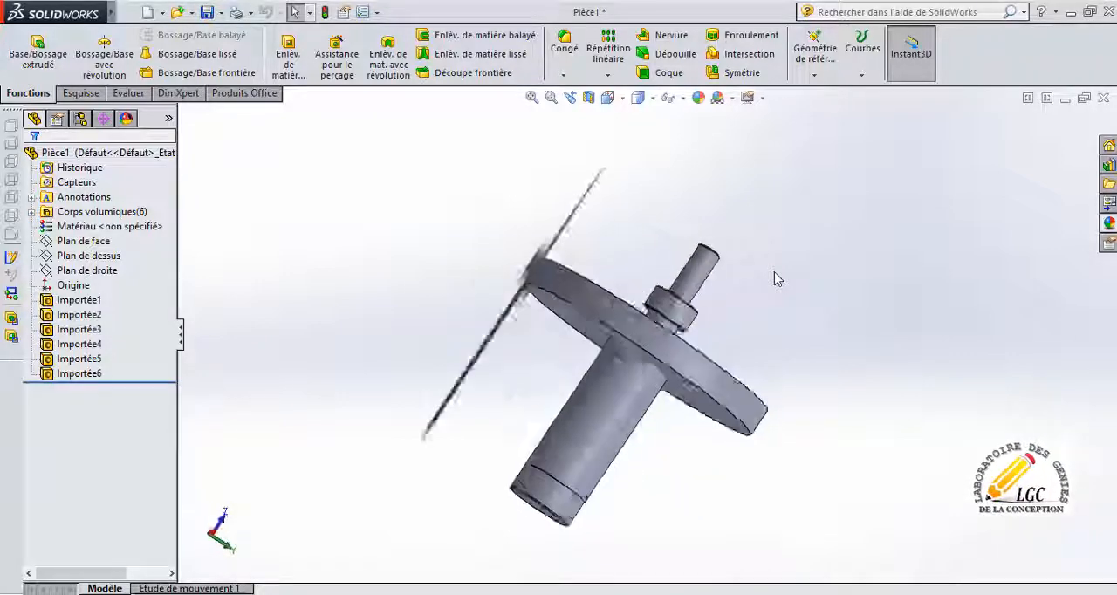
key("Down")
key("Down")
key("Down")
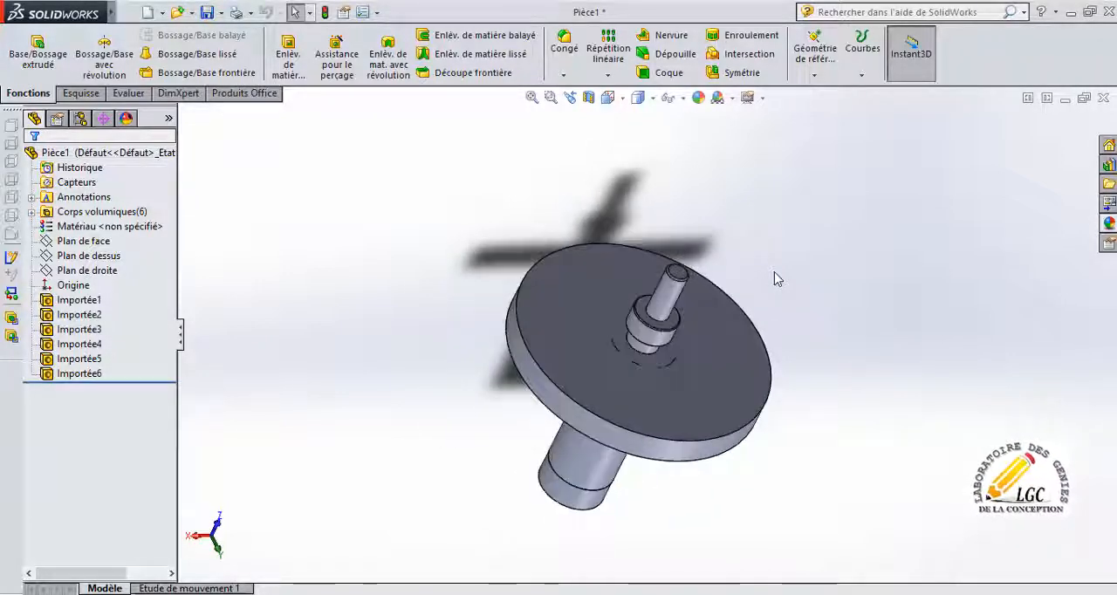
key("Down")
key("Down")
key("Down")
key("Down")
key("Down")
key("Down")
key("Down")
key("Down")
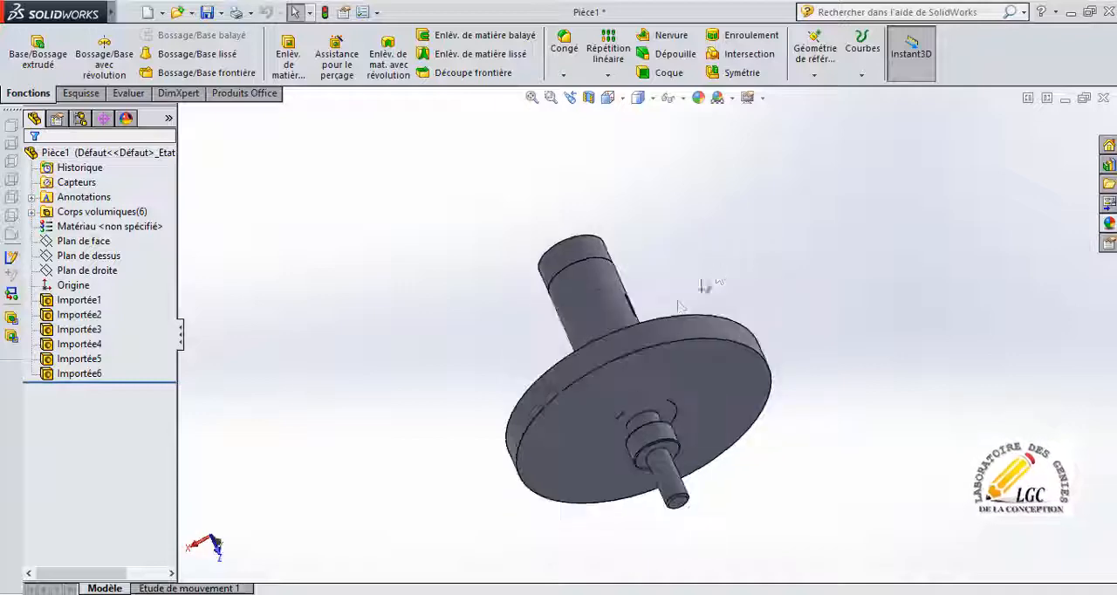
scroll(673, 391, "down", 4)
scroll(616, 354, "up", 7)
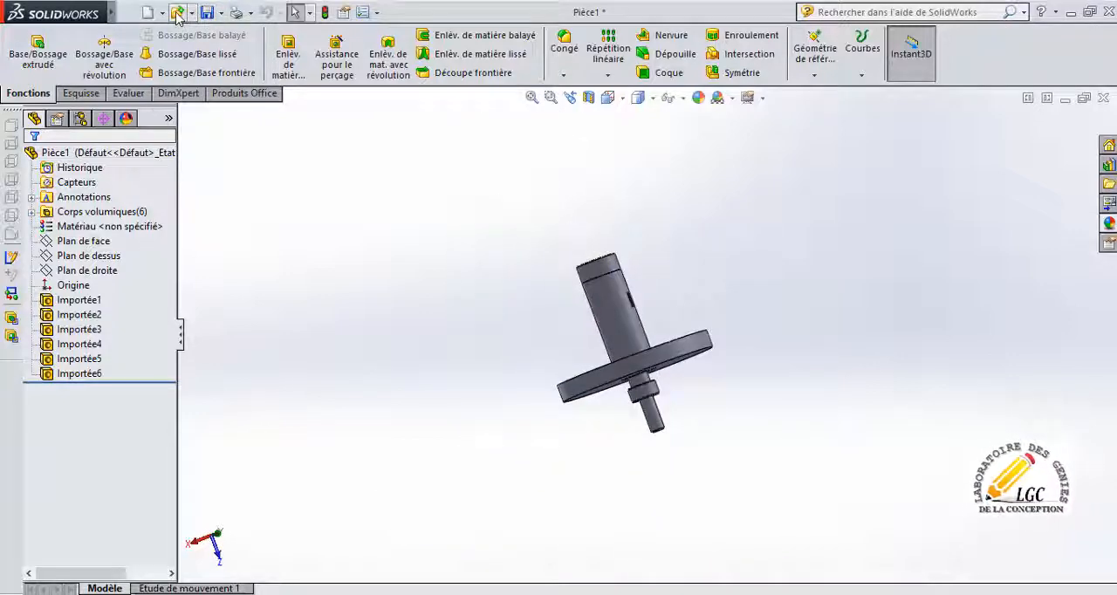
Save the imported part on the desktop (Bureau) as AXE SW in the SolidWorks part format.
left_click(207, 13)
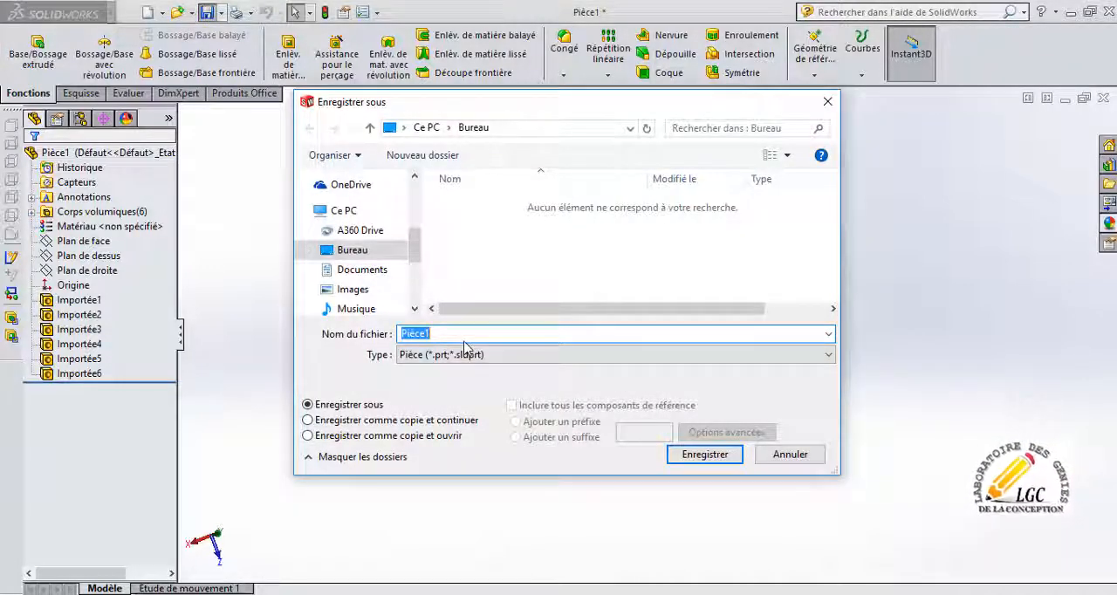
type("AXE")
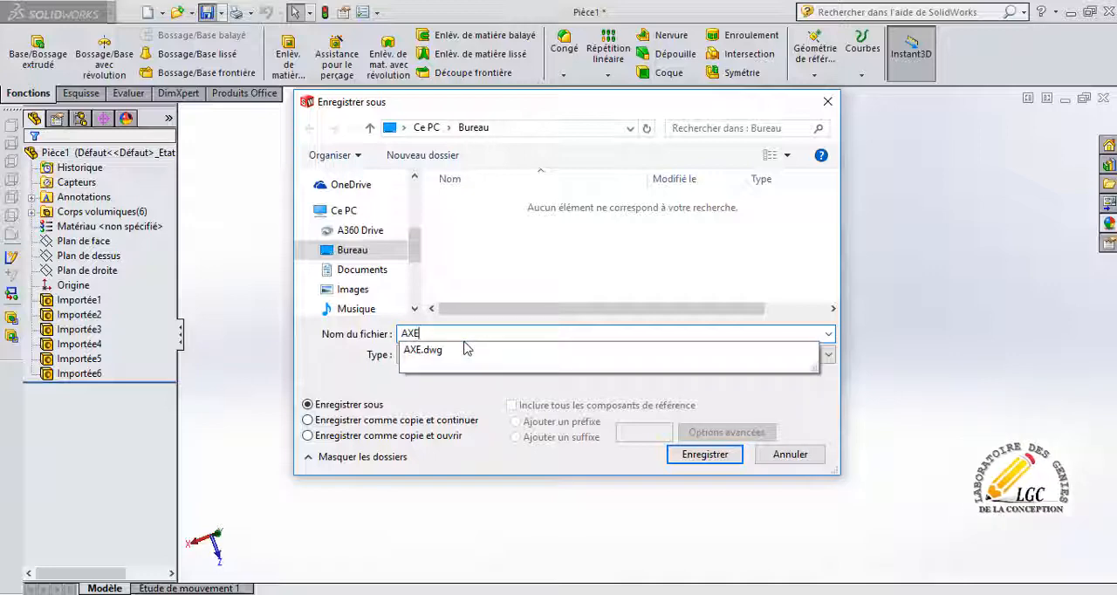
type(" SW")
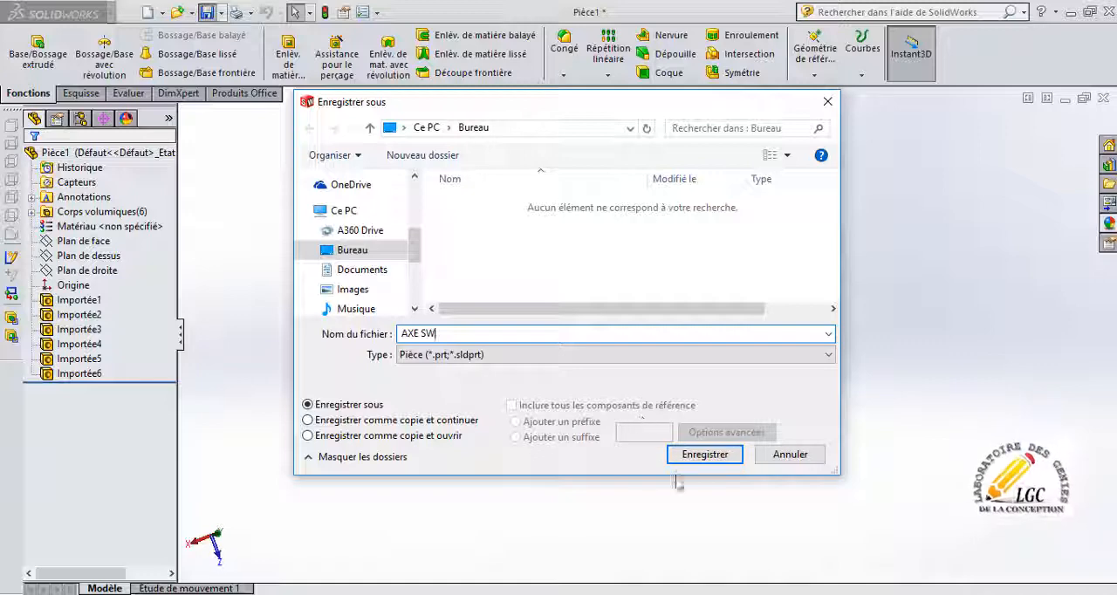
left_click(703, 455)
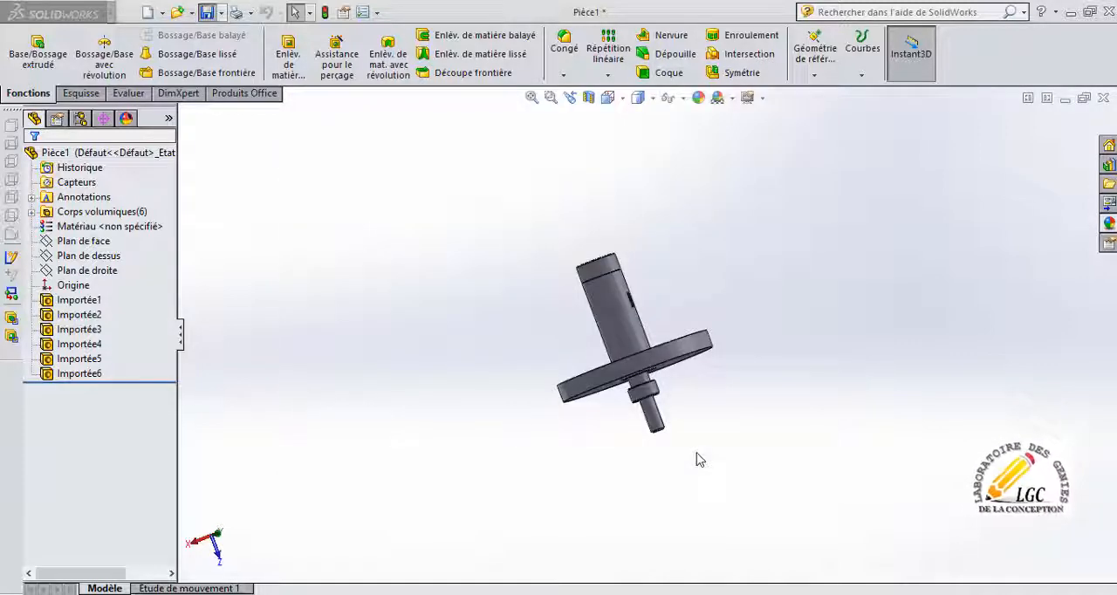
Examine the saved shaft part from the pin end, the side and the flange face.
scroll(681, 384, "down", 2)
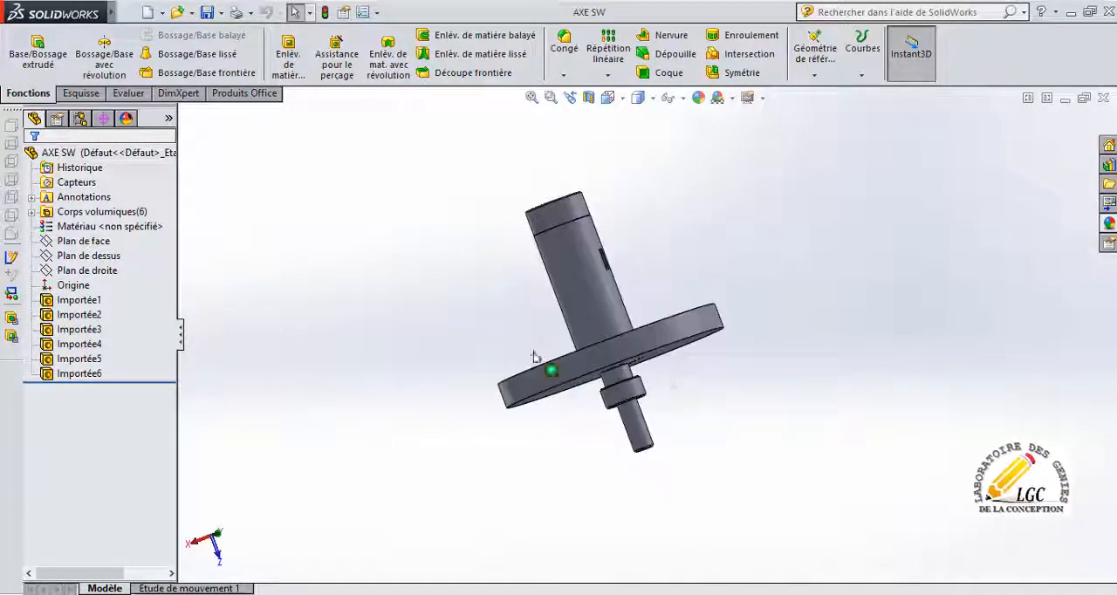
scroll(532, 355, "up", 4)
scroll(624, 341, "up", 2)
scroll(637, 336, "down", 4)
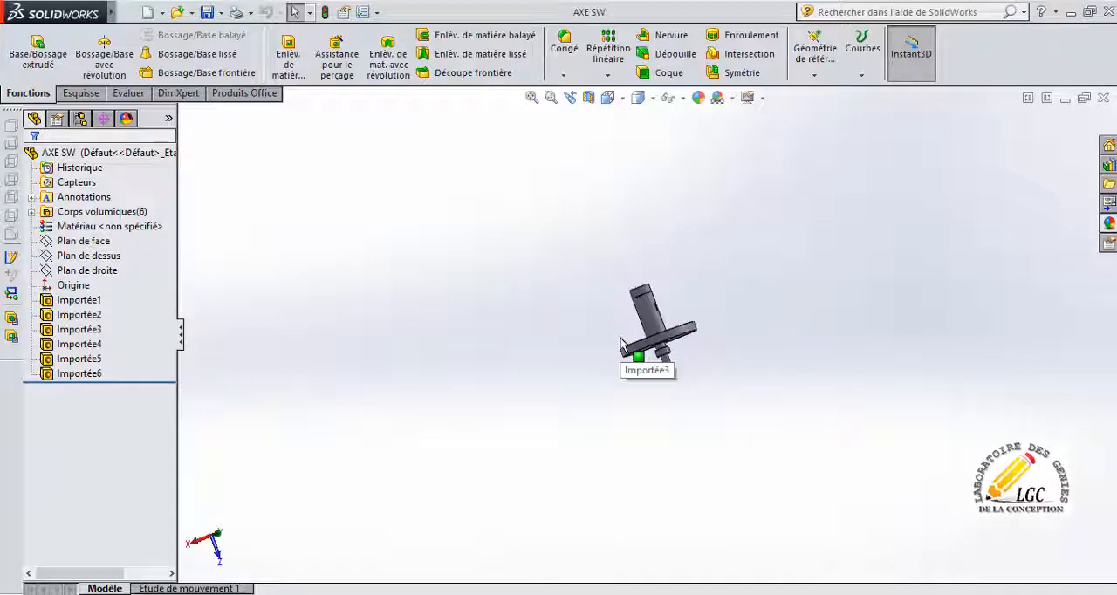
mouse_move(704, 320)
middle_mouse_down()
mouse_move(666, 331)
mouse_move(601, 212)
mouse_move(703, 320)
middle_mouse_up()
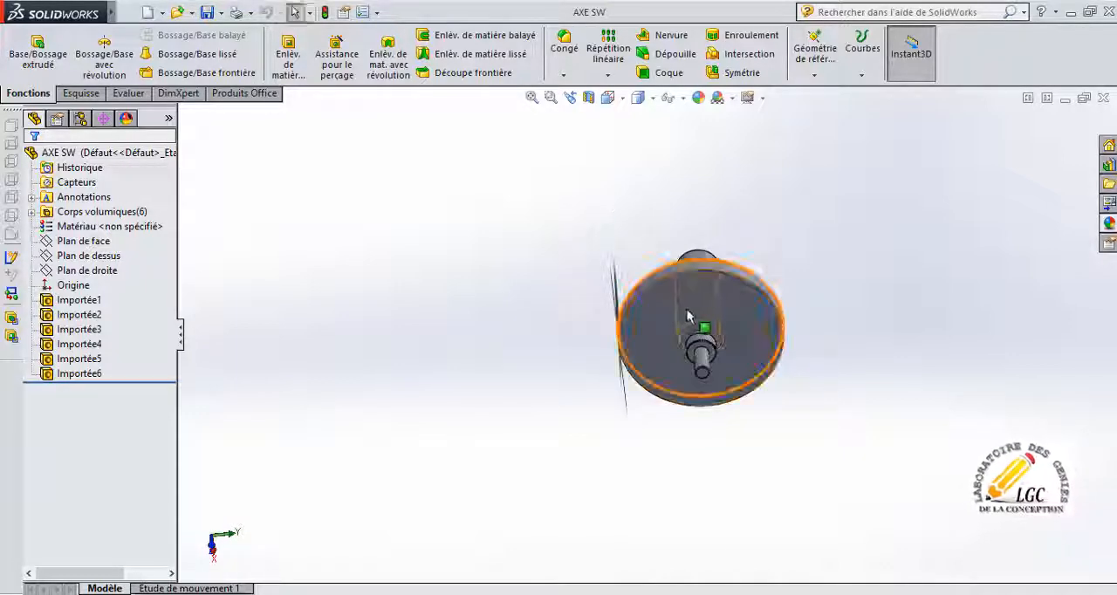
scroll(725, 320, "down", 3)
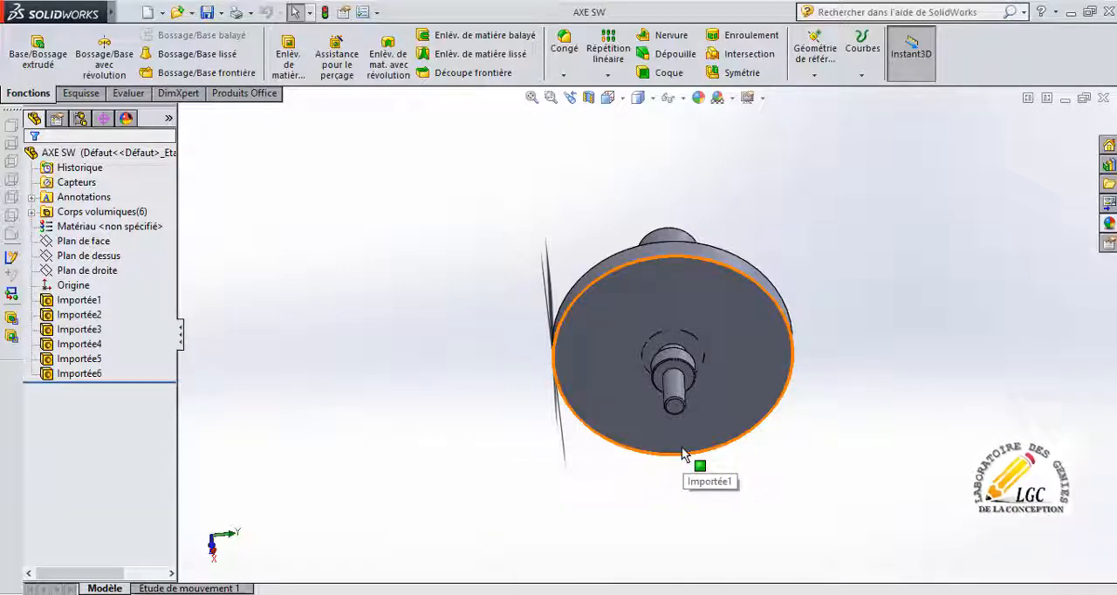
scroll(715, 328, "down", 4)
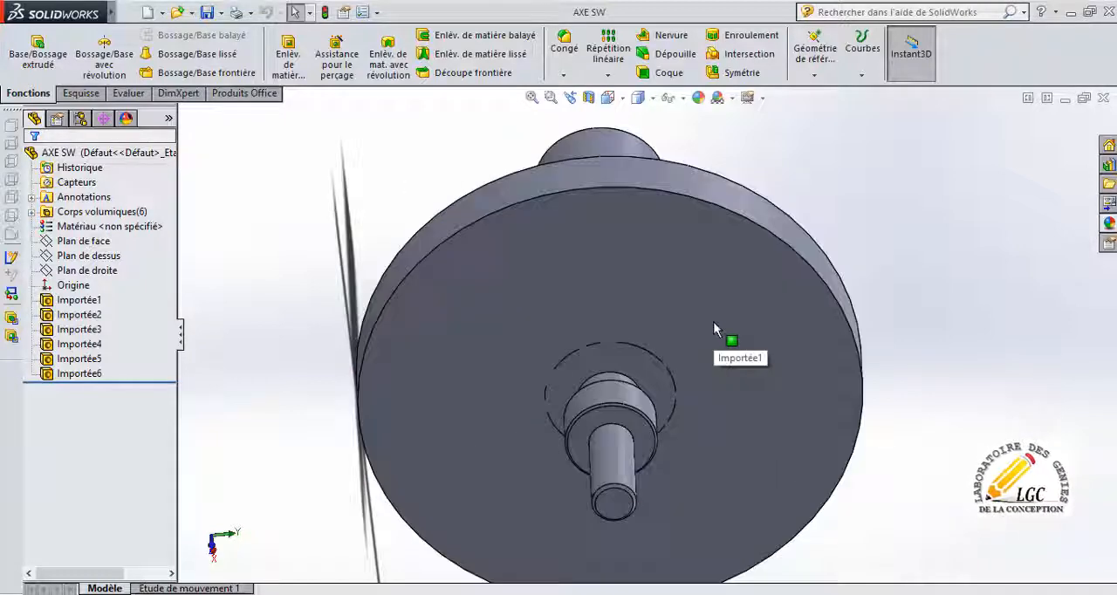
scroll(716, 327, "up", 4)
middle_click_drag(667, 397, 617, 430)
scroll(708, 367, "down", 3)
middle_click_drag(709, 367, 468, 286)
scroll(677, 315, "down", 3)
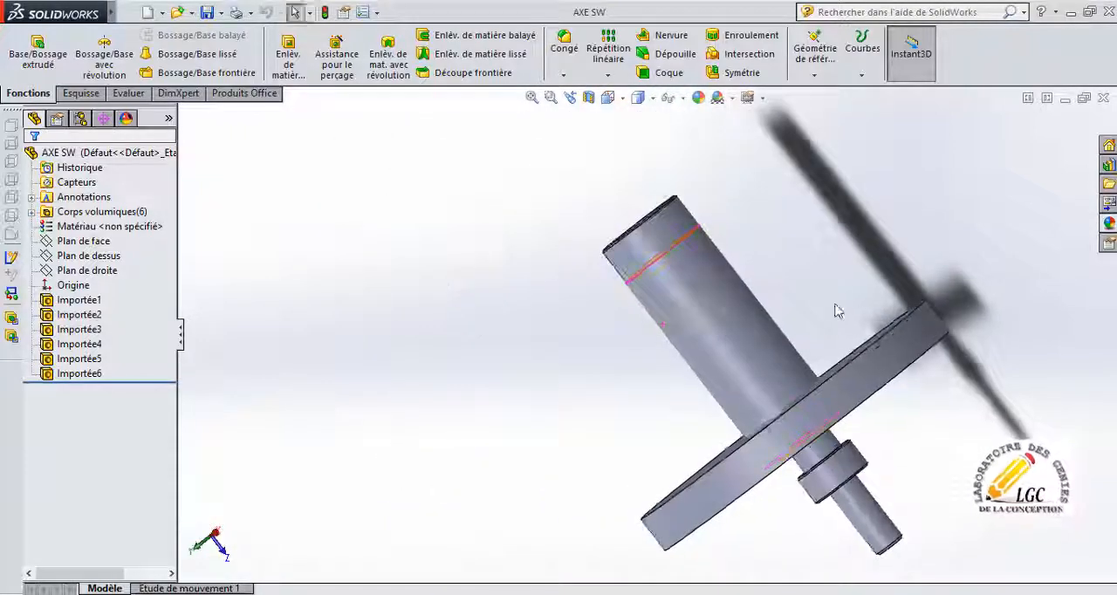
scroll(768, 352, "down", 4)
scroll(768, 352, "up", 5)
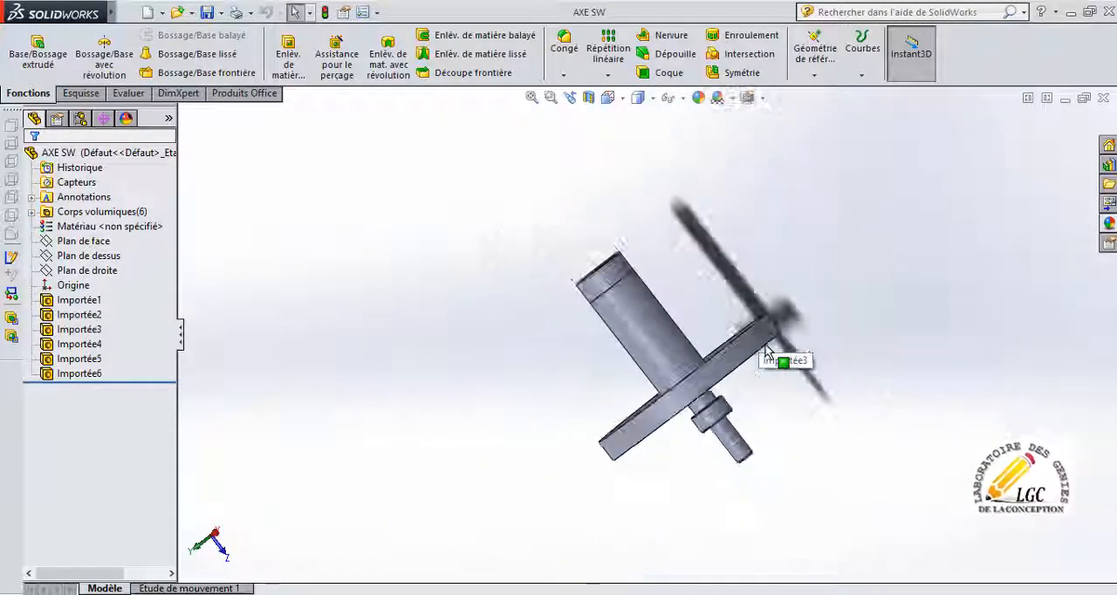
middle_click_drag(767, 352, 672, 218)
middle_click_drag(602, 219, 772, 235)
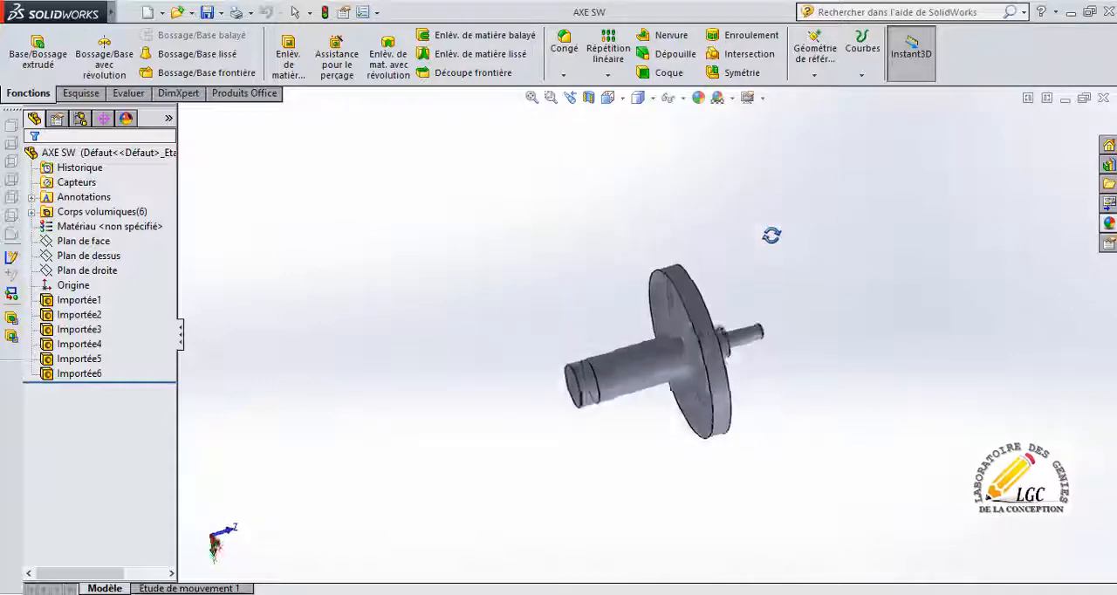
scroll(703, 335, "down", 4)
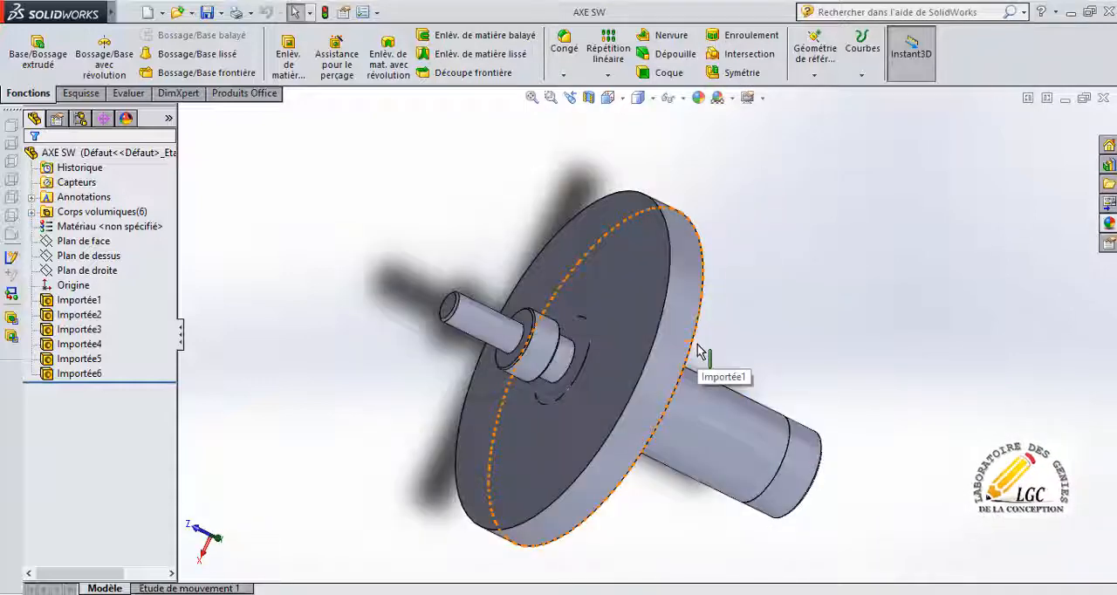
left_click(695, 346)
scroll(637, 405, "up", 5)
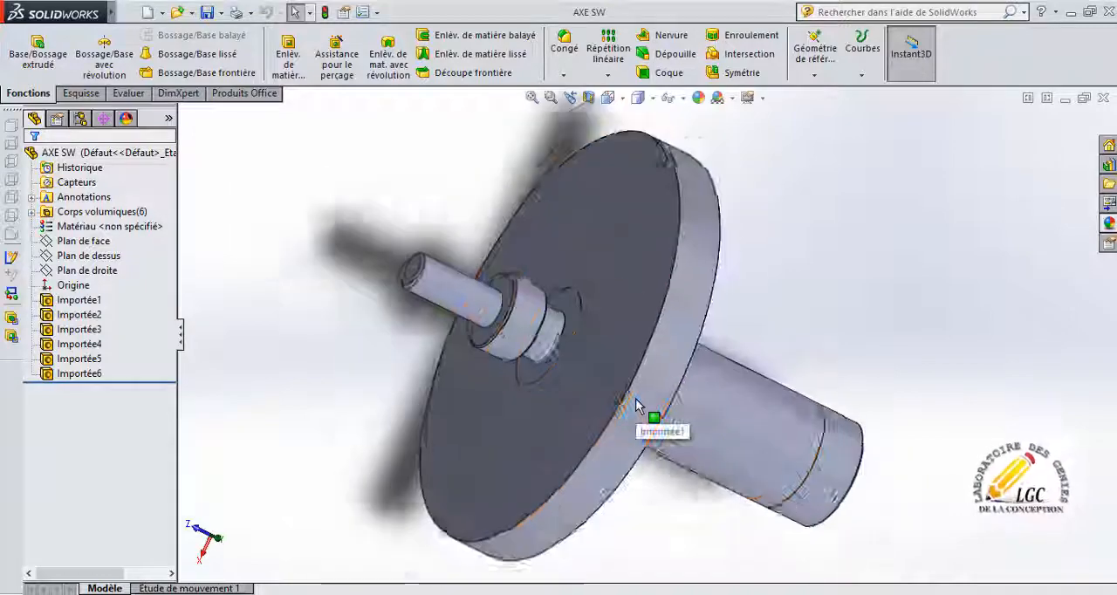
middle_click_drag(635, 405, 621, 291)
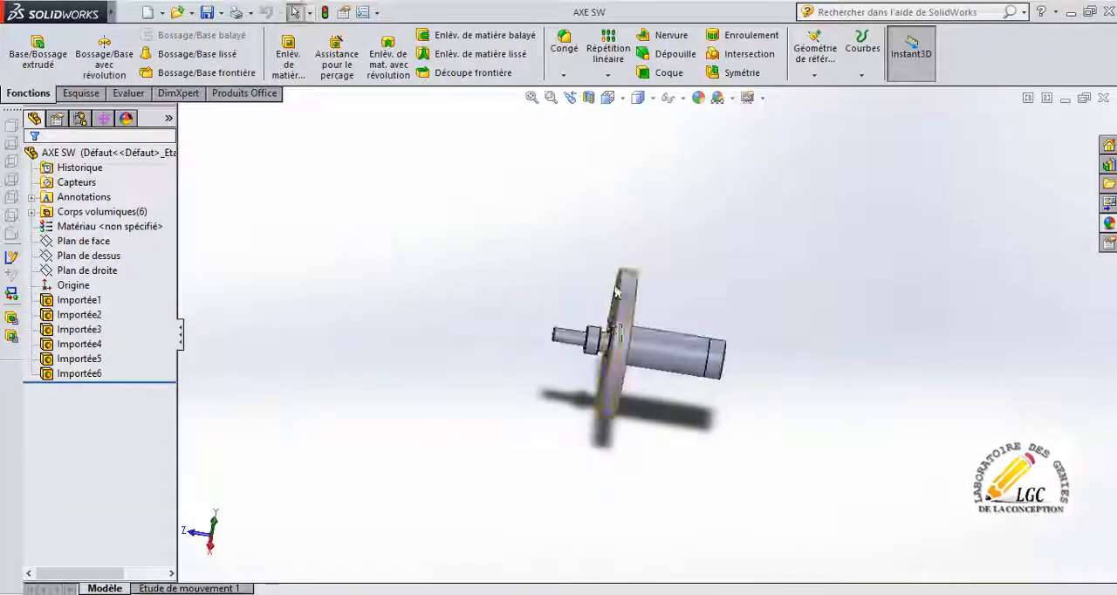